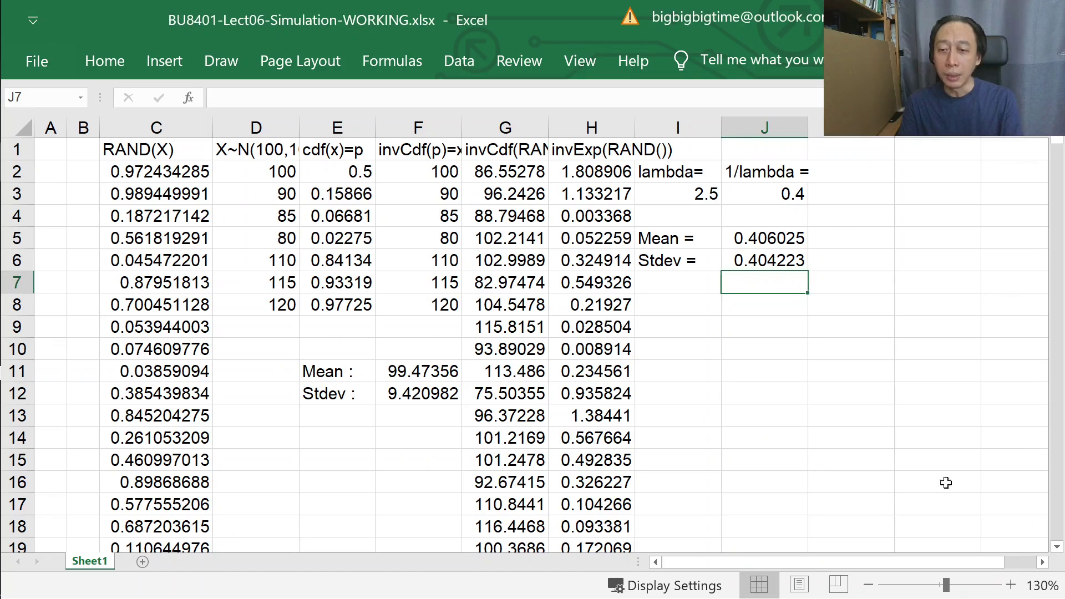
# - Scroll right past the lambda, mean and stdev figures to empty columns and select cell K1
pyautogui.click(1043, 562)
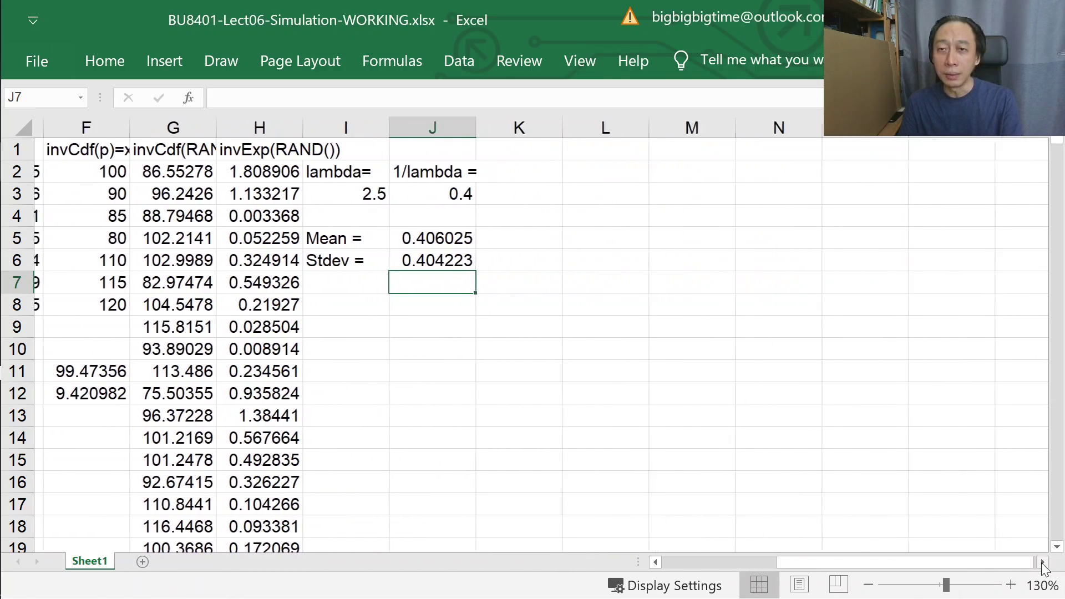
pyautogui.click(1043, 562)
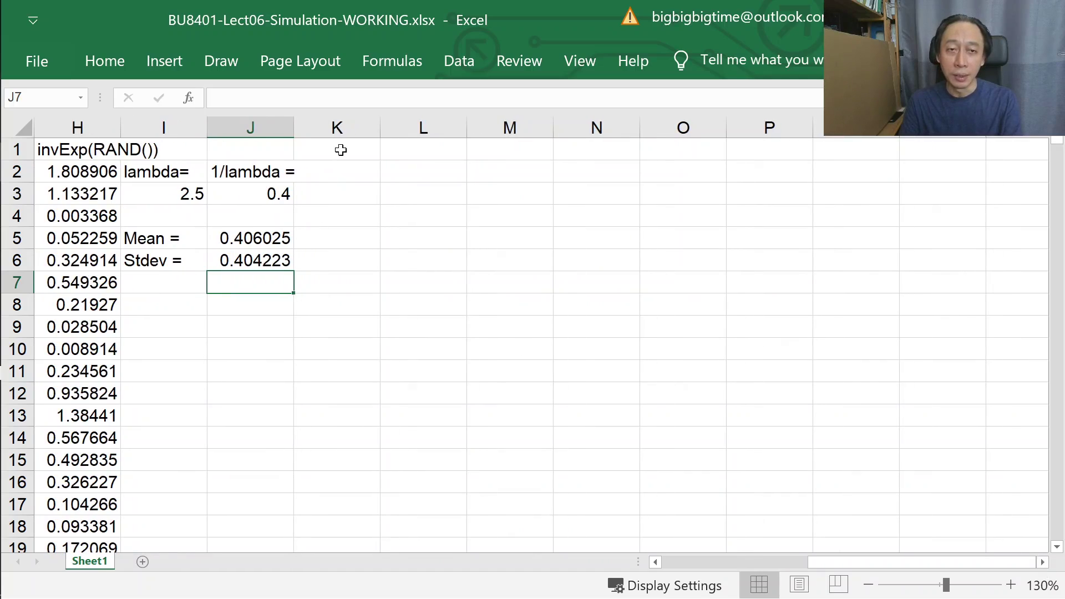
pyautogui.click(363, 154)
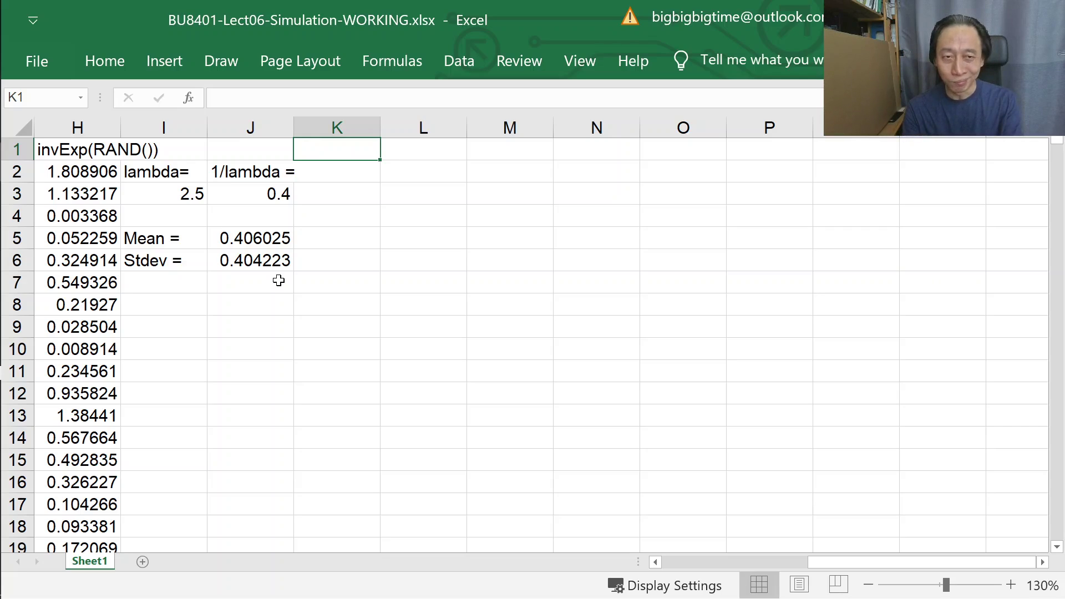
# - Enter the Weapons header with Mud below it in K1:K2, then copy both into L1:L2
pyautogui.write('Weapons')
pyautogui.press('Return')
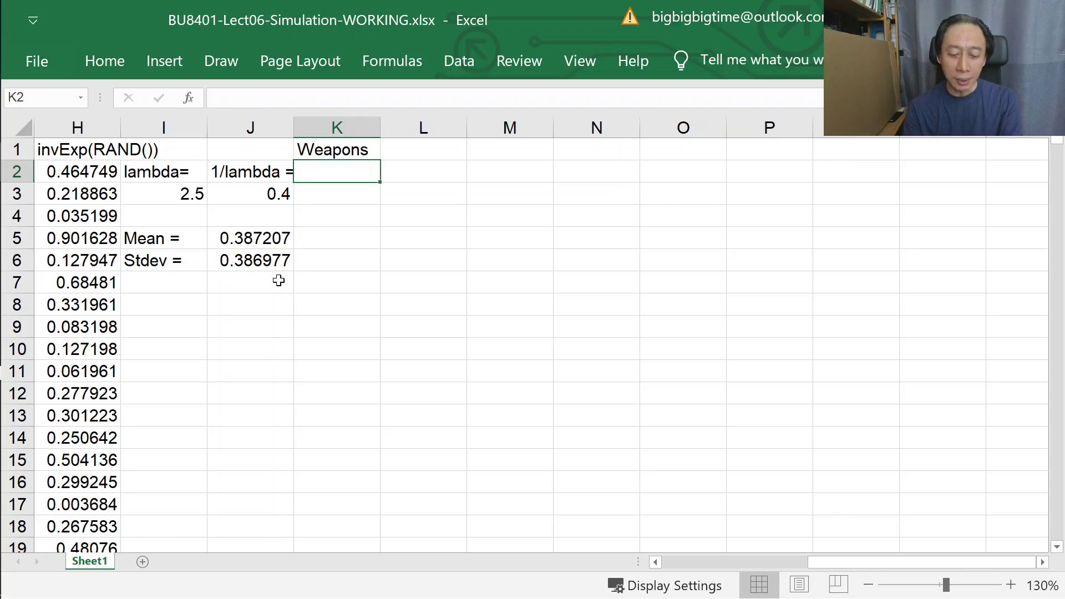
pyautogui.write('Mud')
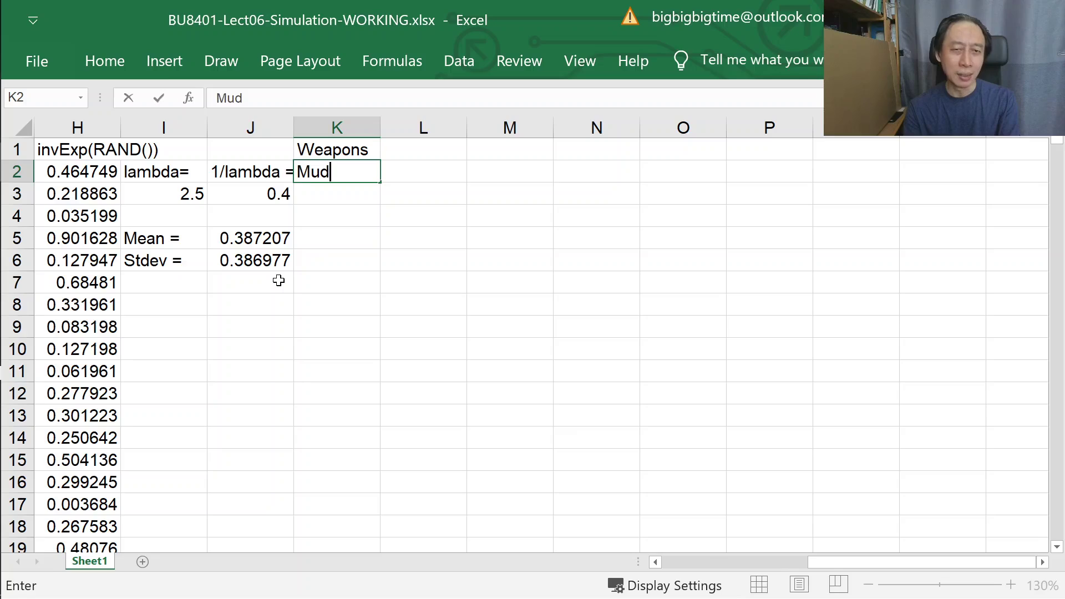
pyautogui.press('Return')
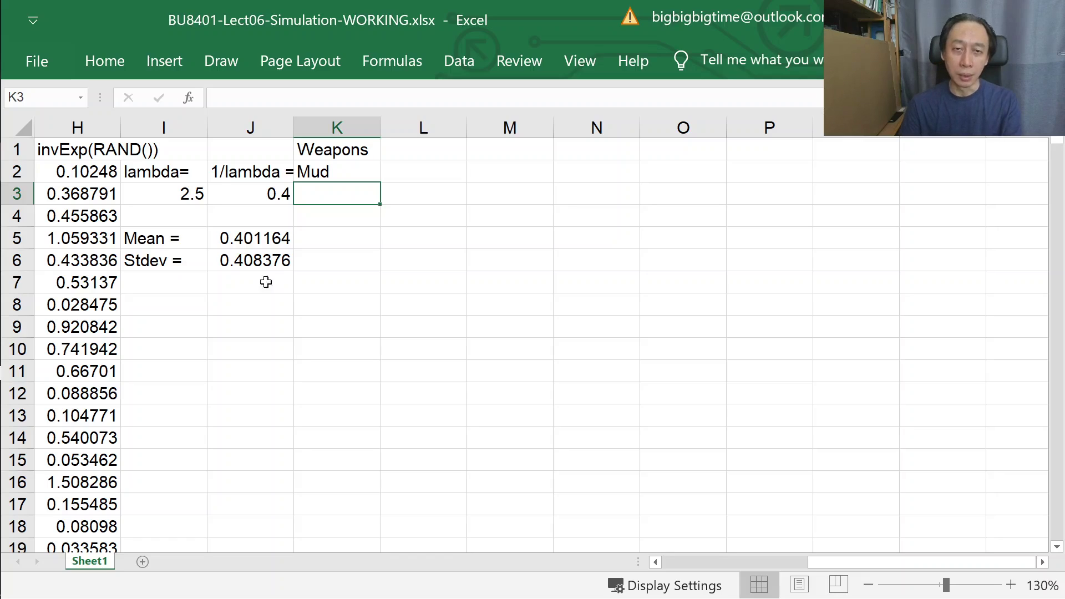
pyautogui.moveTo(348, 154); pyautogui.dragTo(354, 176)
pyautogui.hotkey('ctrl', 'c')
pyautogui.click(416, 147)
pyautogui.hotkey('ctrl', 'v')
# - Retitle K1 as Prob and clear Mud from K2
pyautogui.click(358, 153)
pyautogui.click(352, 175)
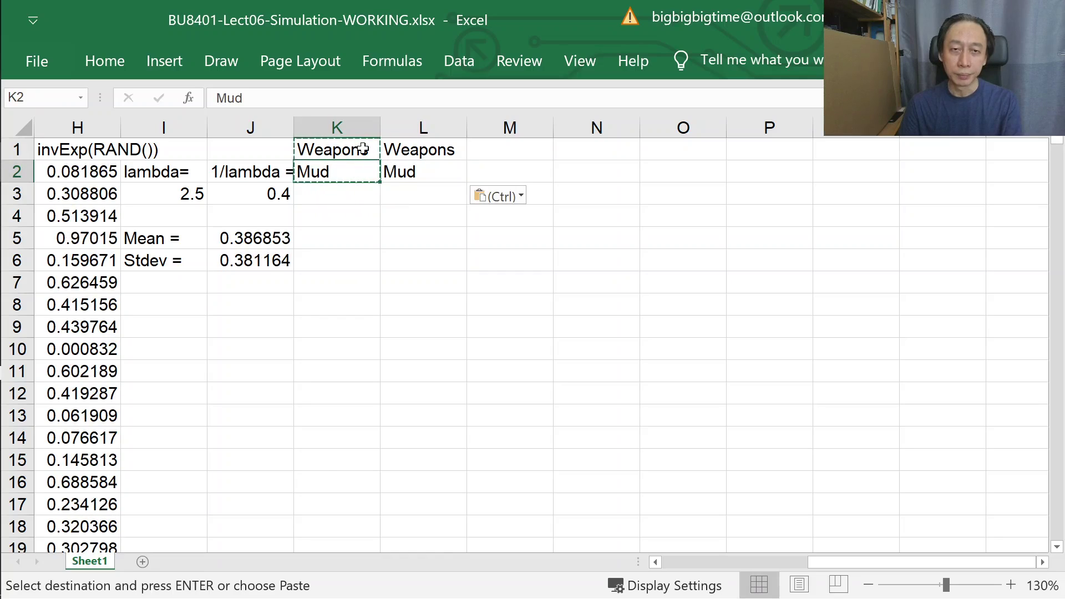
pyautogui.click(367, 151)
pyautogui.write('Or')
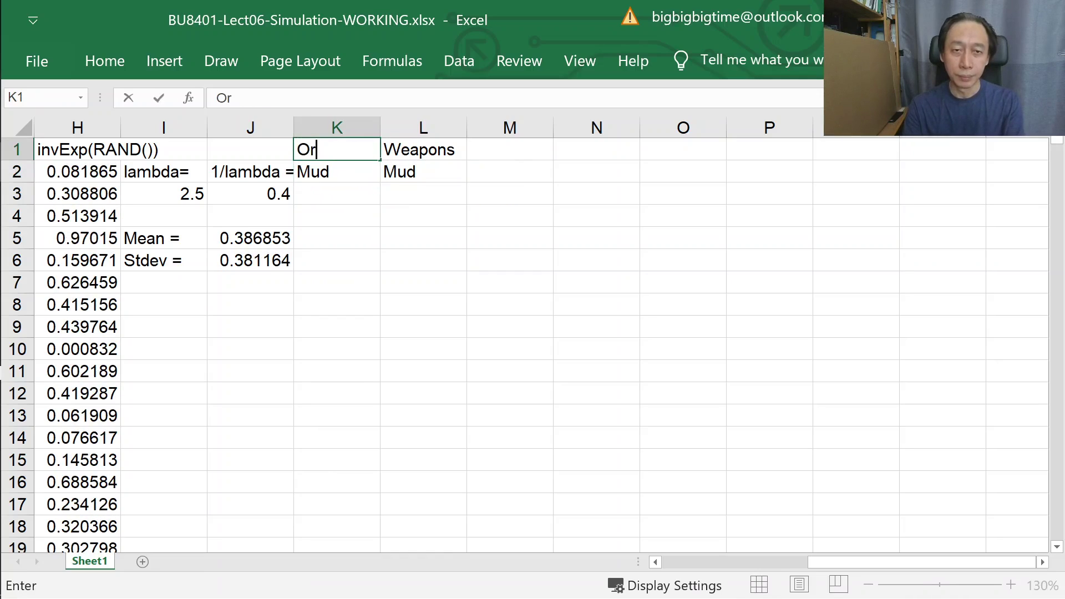
pyautogui.press('BackSpace')
pyautogui.press('BackSpace')
pyautogui.write('Prob')
pyautogui.press('Return')
pyautogui.press('Delete')
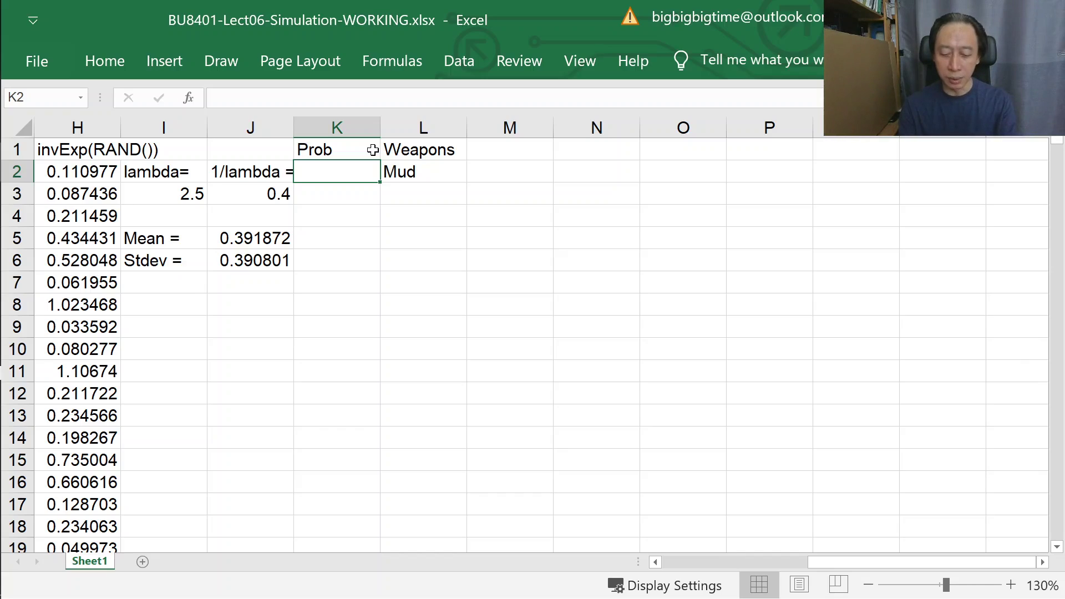
# - Enter 0.4 as Mud's probability and add Stone as the second weapon
pyautogui.write('0.4')
pyautogui.press('Tab')
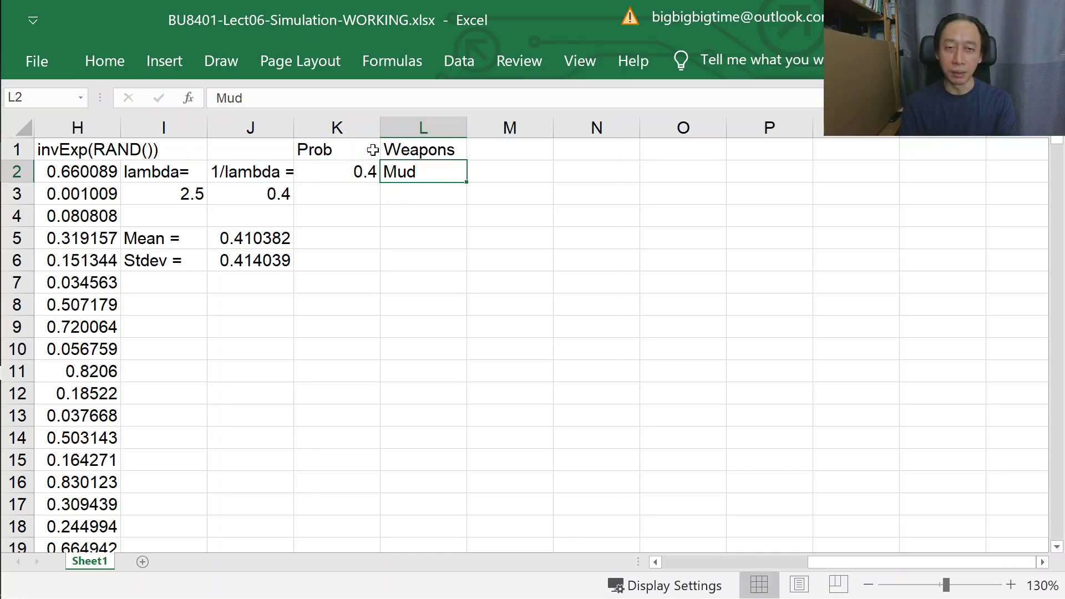
pyautogui.press('Down')
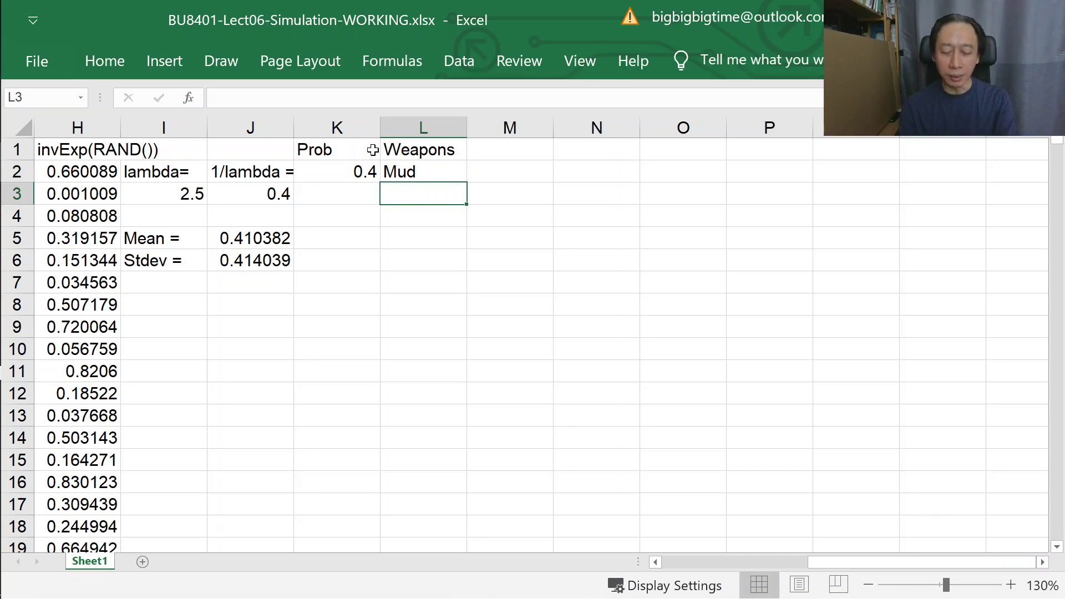
pyautogui.write('Stone')
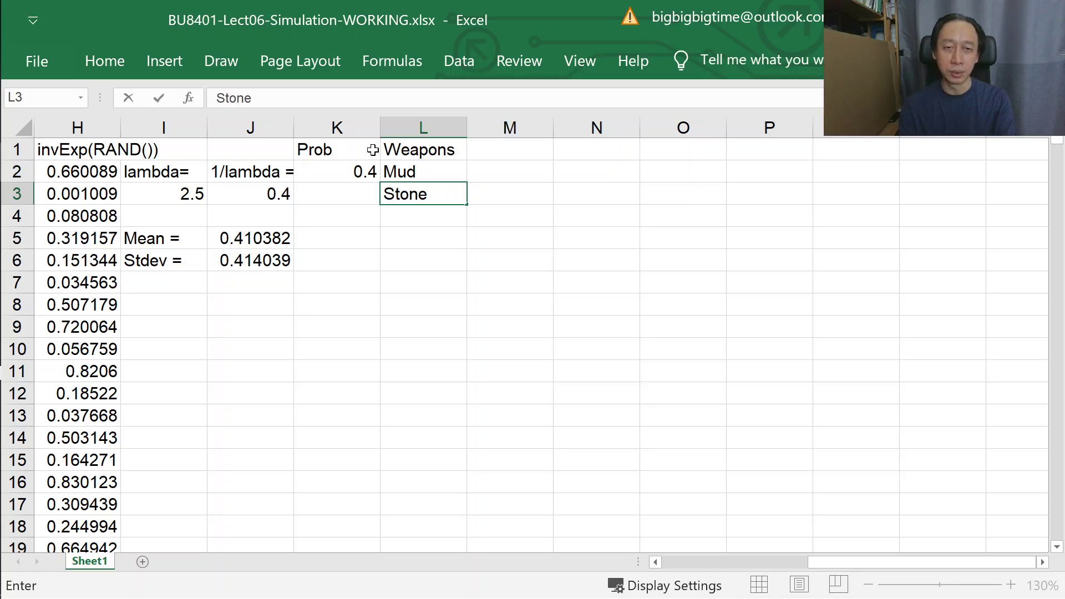
pyautogui.press('Left')
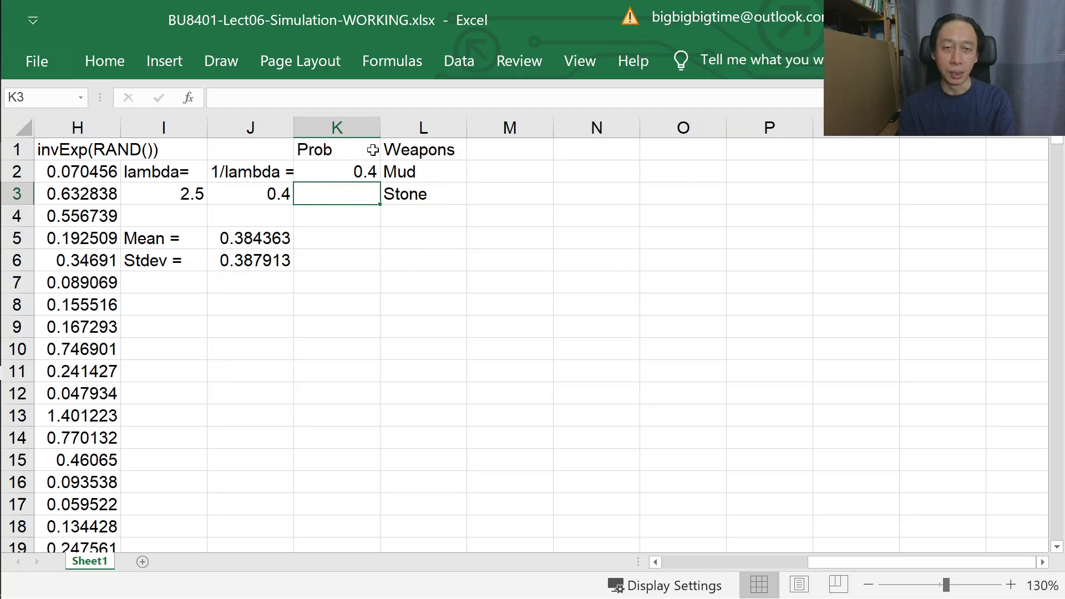
pyautogui.press('Right')
pyautogui.press('Down')
pyautogui.press('Left')
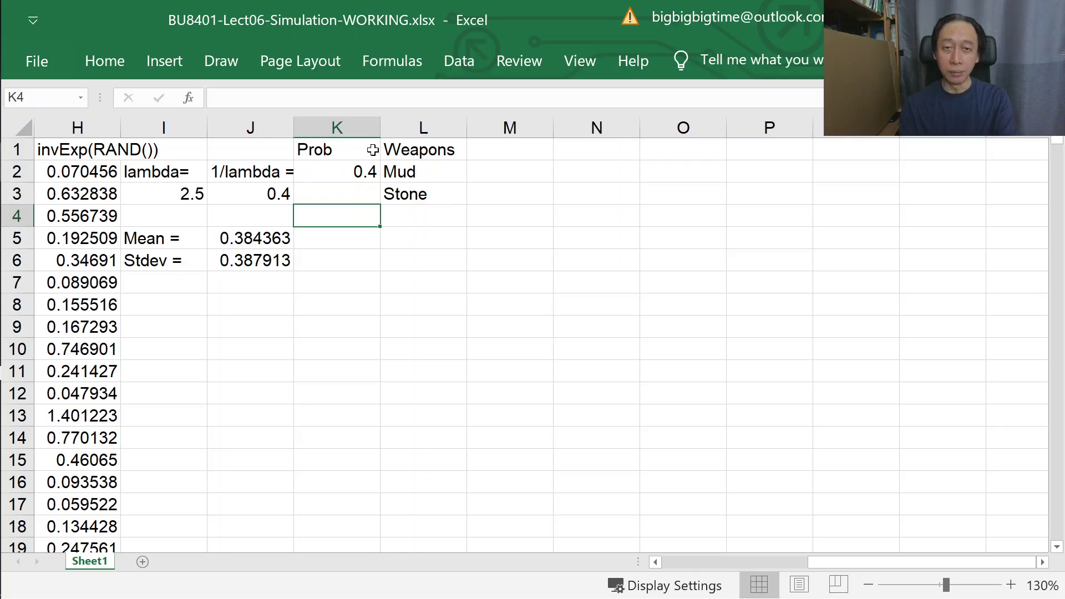
pyautogui.press('Right')
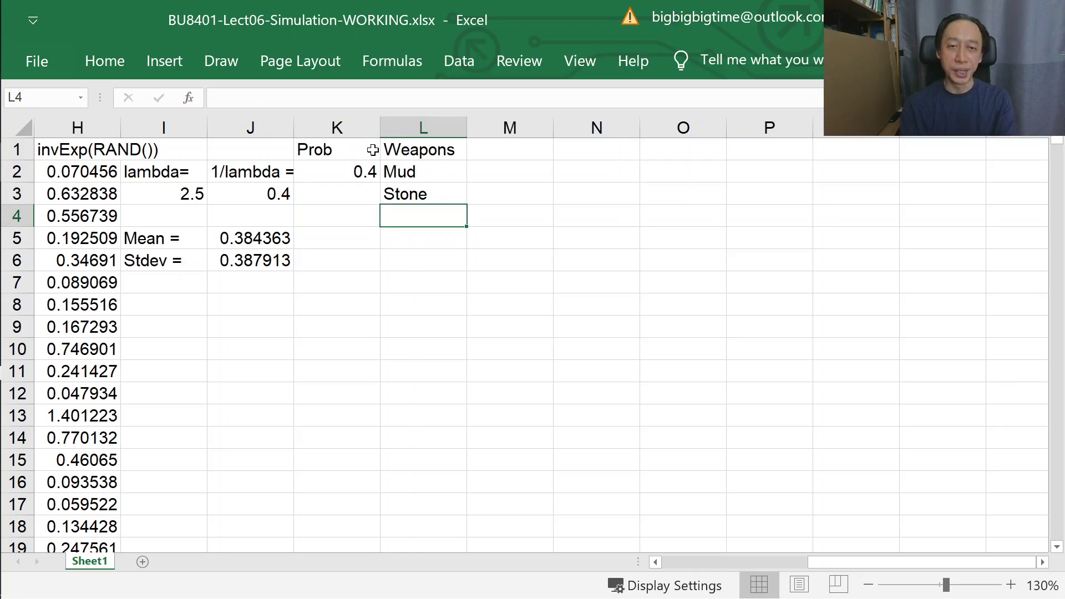
# - Add Spear and Sword to the Weapons list in L4 and L5
pyautogui.write('Spear')
pyautogui.press('Return')
pyautogui.press('Left')
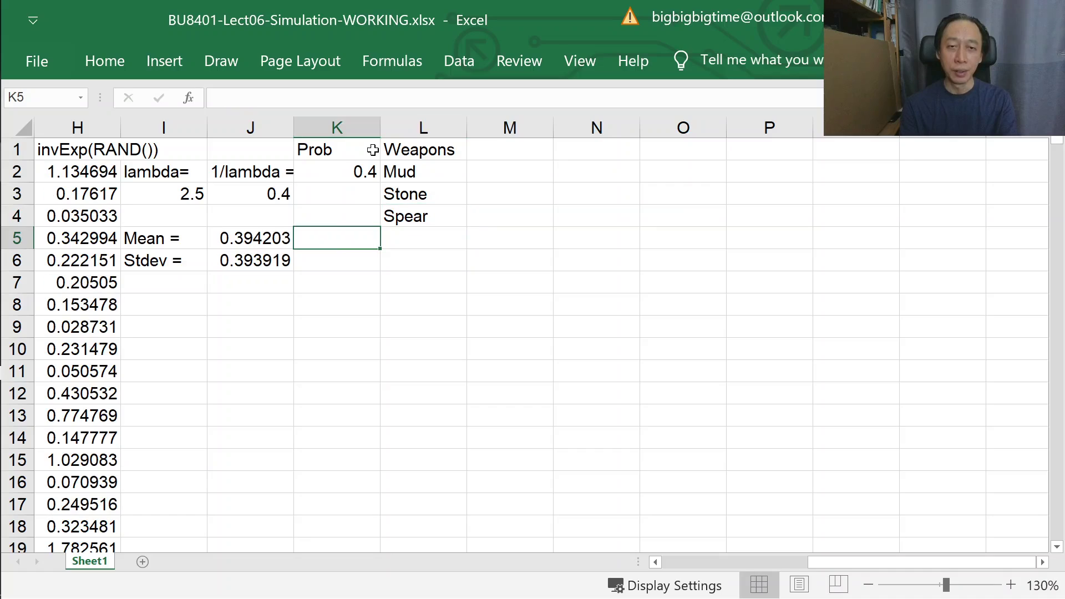
pyautogui.press('Right')
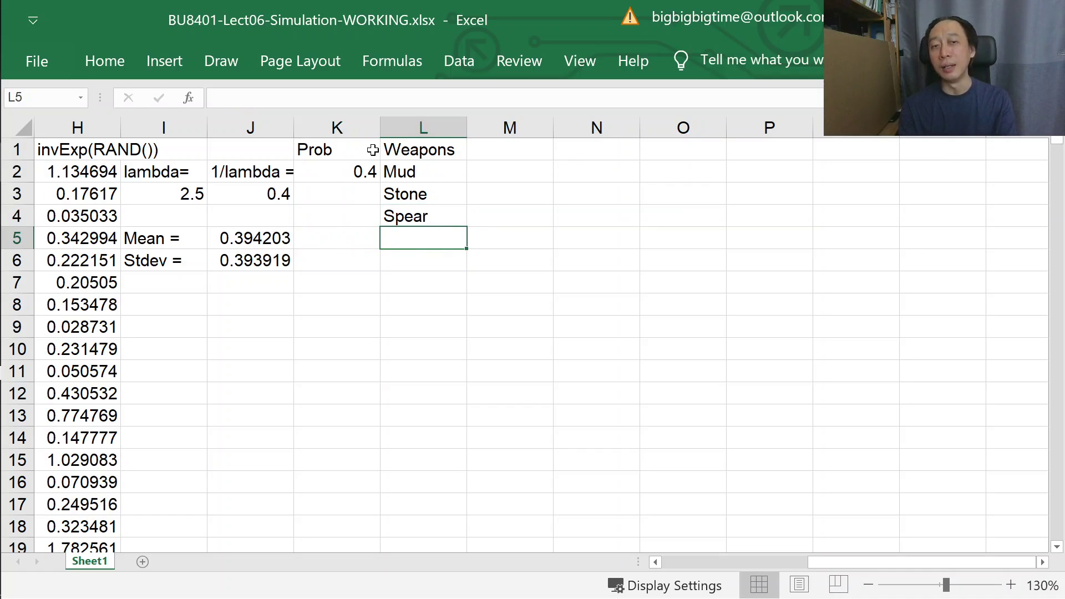
pyautogui.write('Sword')
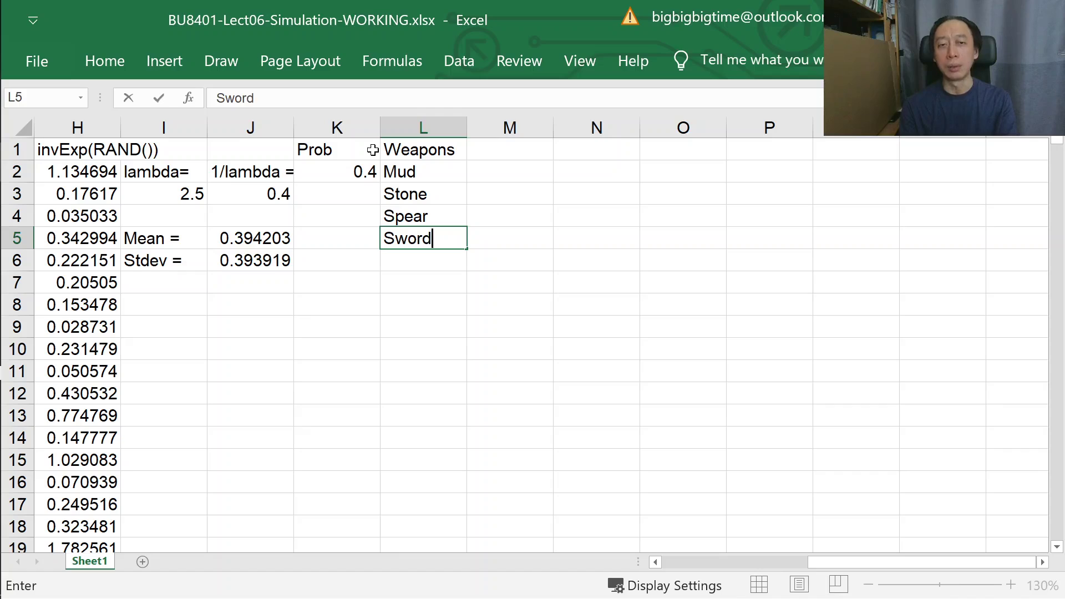
pyautogui.press('Return')
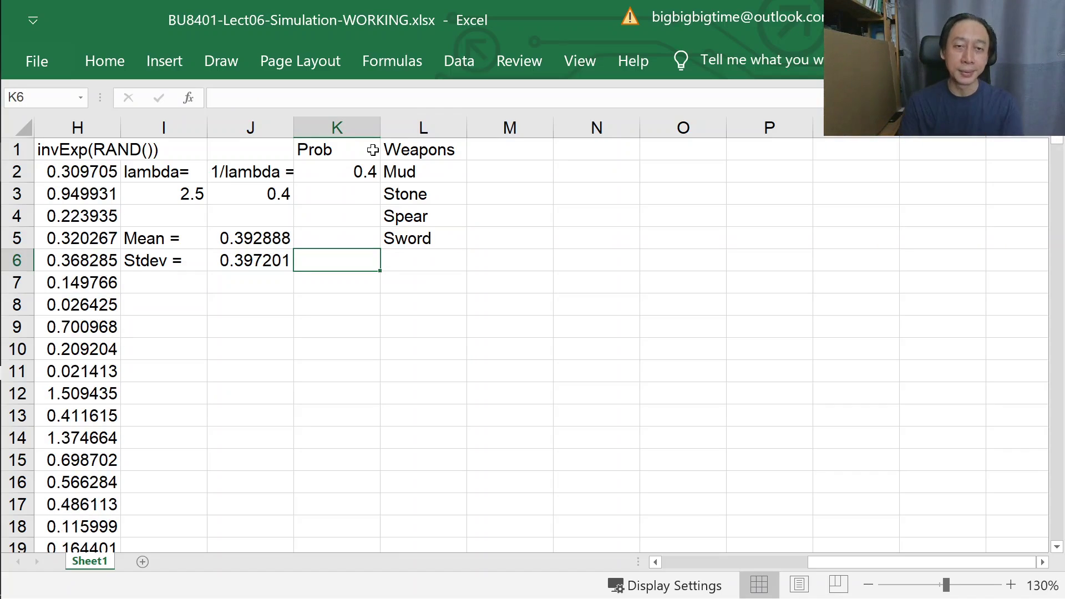
# - Enter 0.05 as Sword's probability in K5
pyautogui.press('Up')
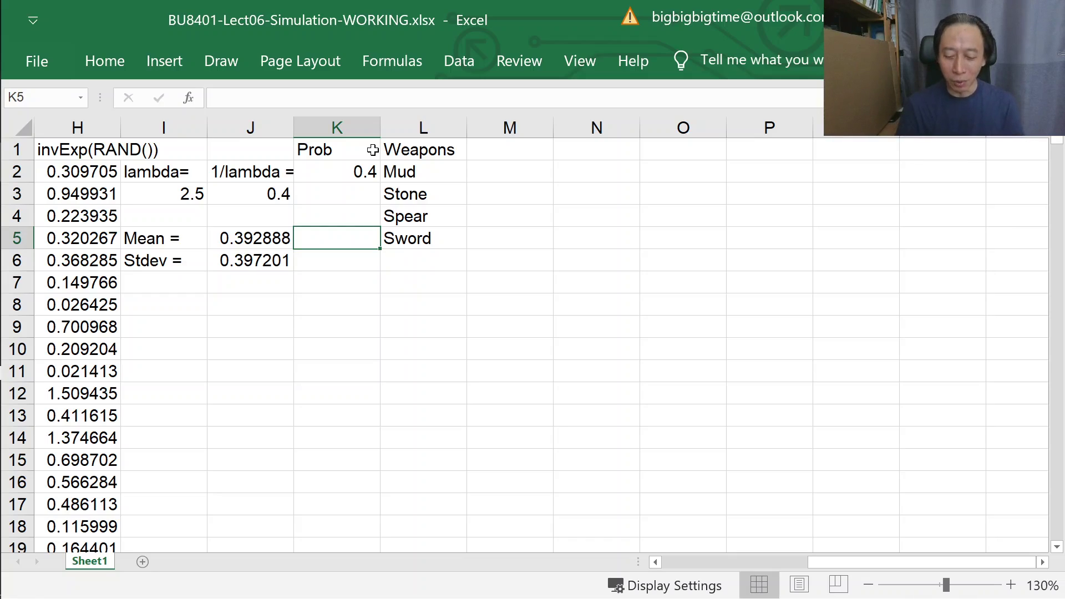
pyautogui.write('0.05')
pyautogui.press('Up')
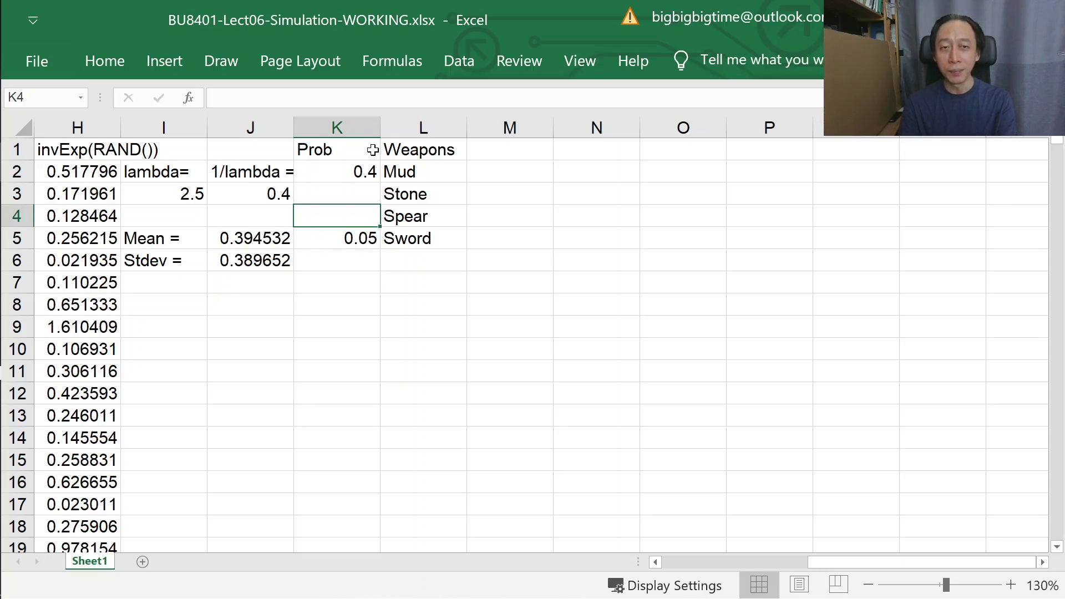
pyautogui.press('Up')
pyautogui.press('Down')
pyautogui.press('Up')
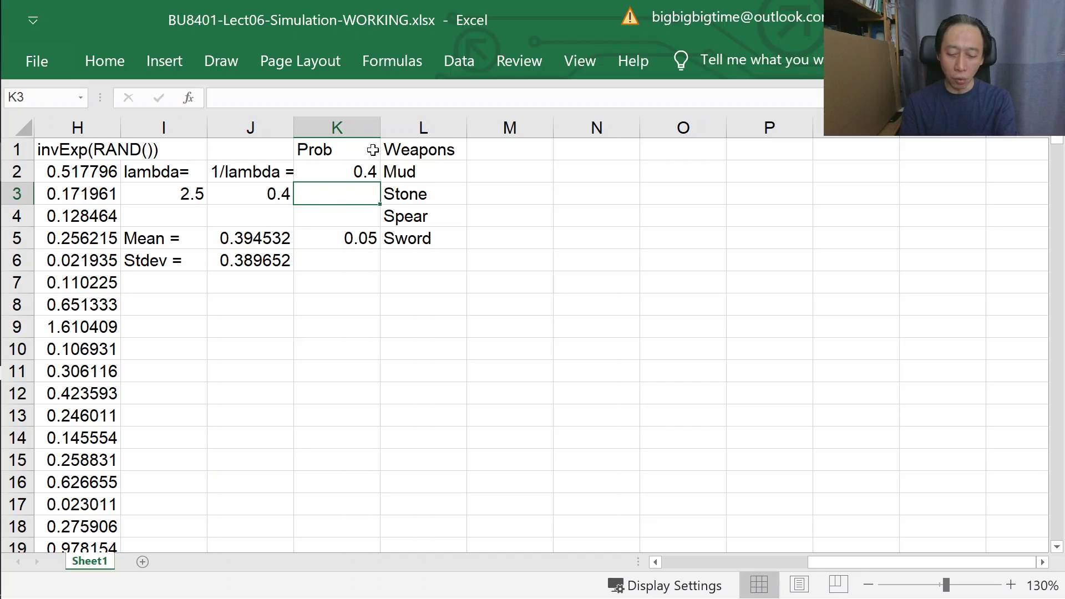
# - Enter 0.3 for Stone and 0.2 for Spear in the Prob column
pyautogui.write('0.')
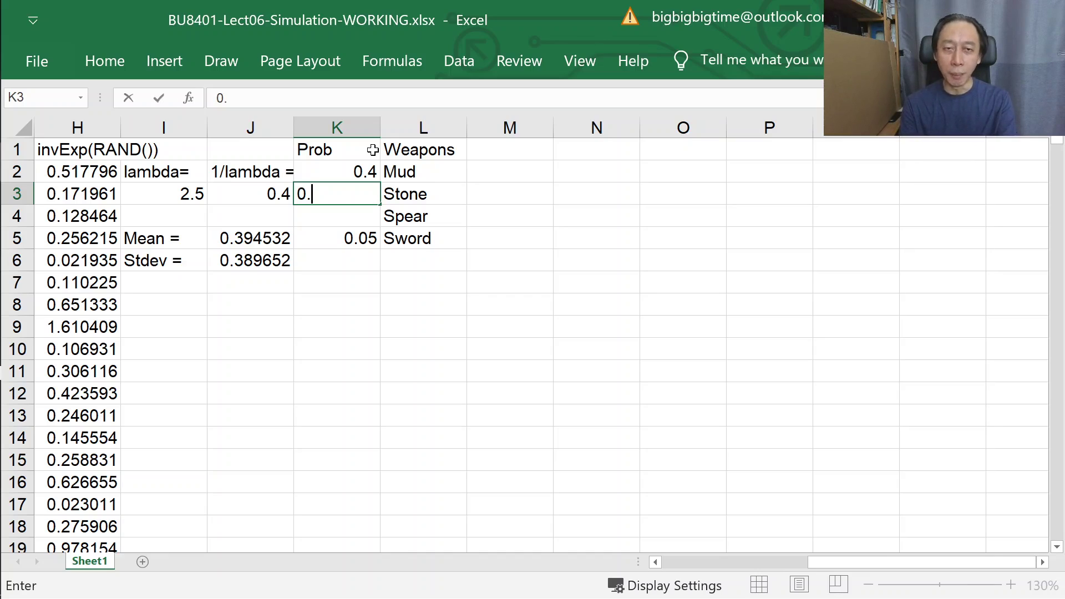
pyautogui.write('3')
pyautogui.press('Return')
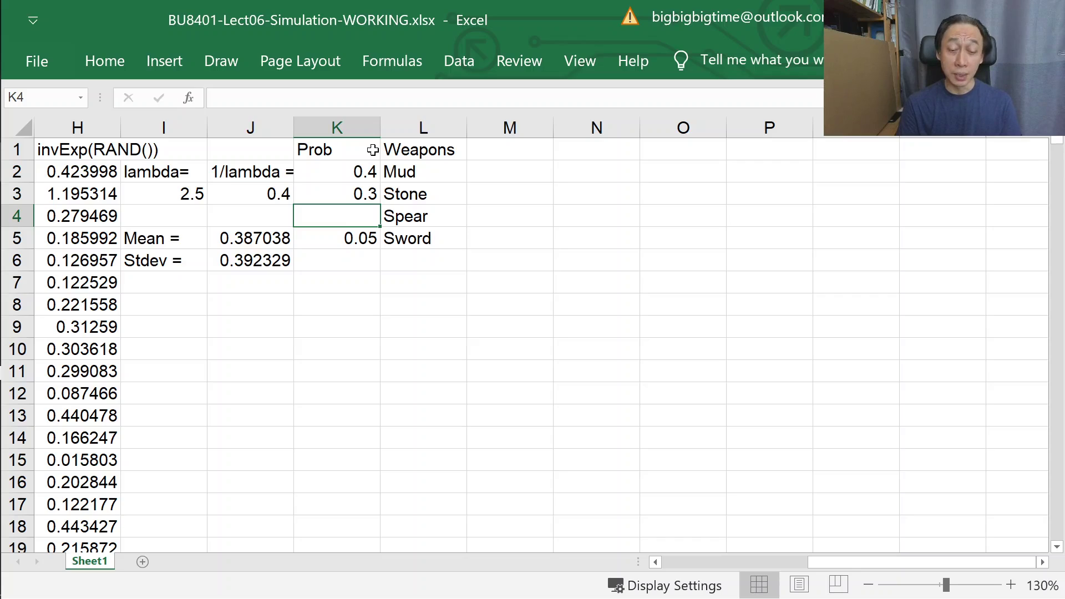
pyautogui.write('0.')
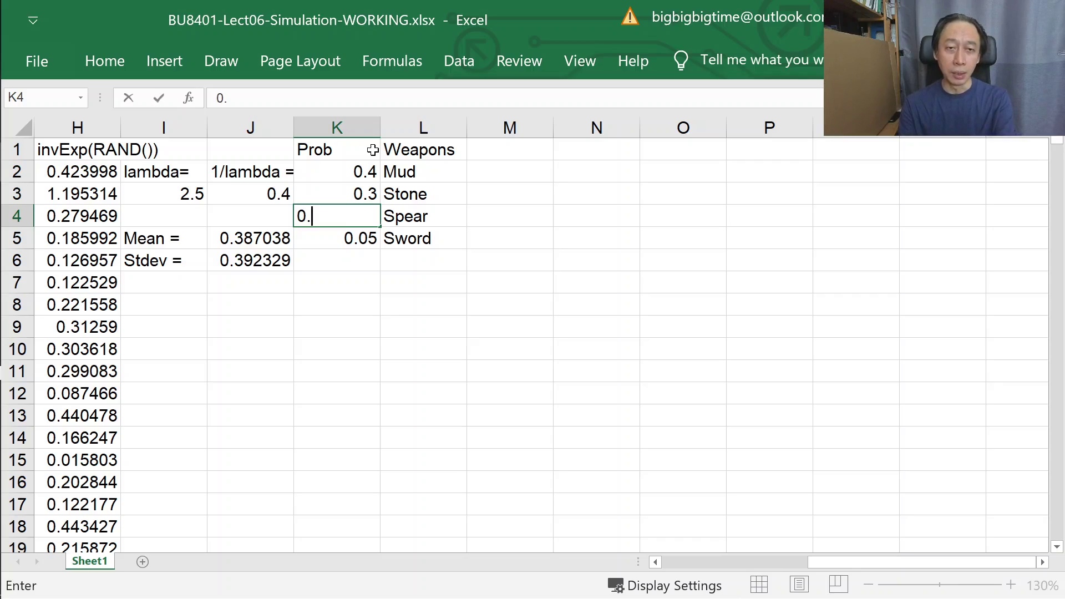
pyautogui.write('2')
pyautogui.press('Return')
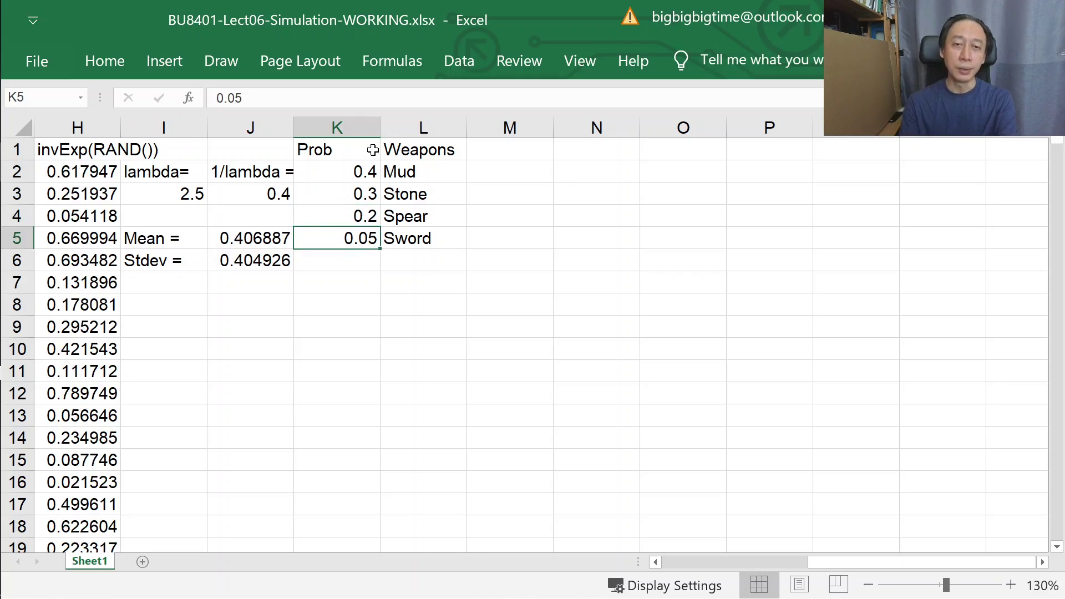
pyautogui.press('Up')
pyautogui.press('Up')
pyautogui.press('Up')
pyautogui.press('Up')
pyautogui.press('Down')
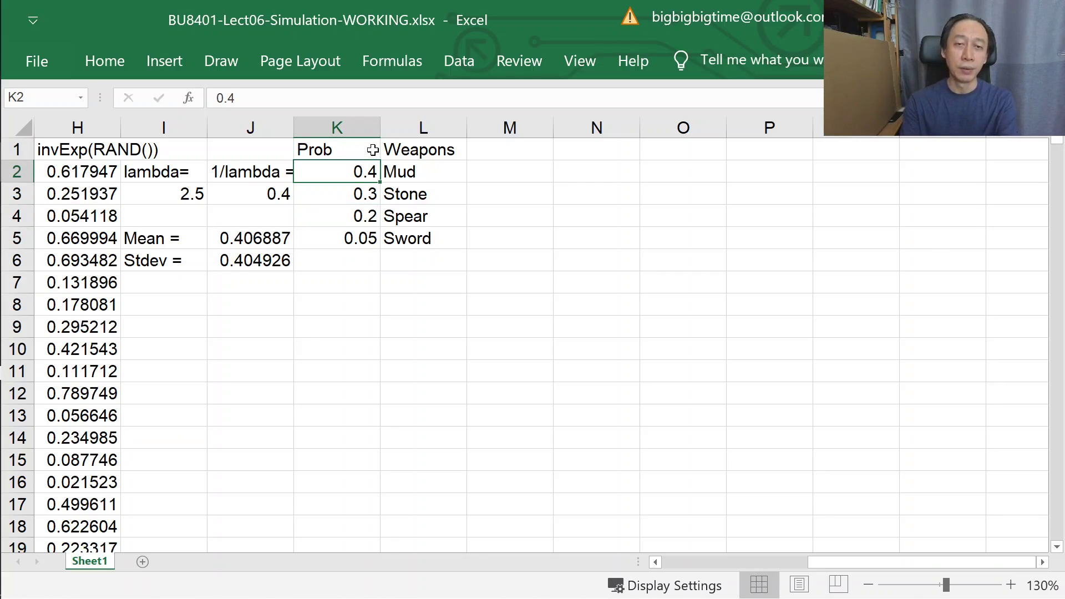
# - Change Mud to 0.5 and Spear to 0.15, then check K2:K5 sums to 1
pyautogui.write('0.5')
pyautogui.press('Return')
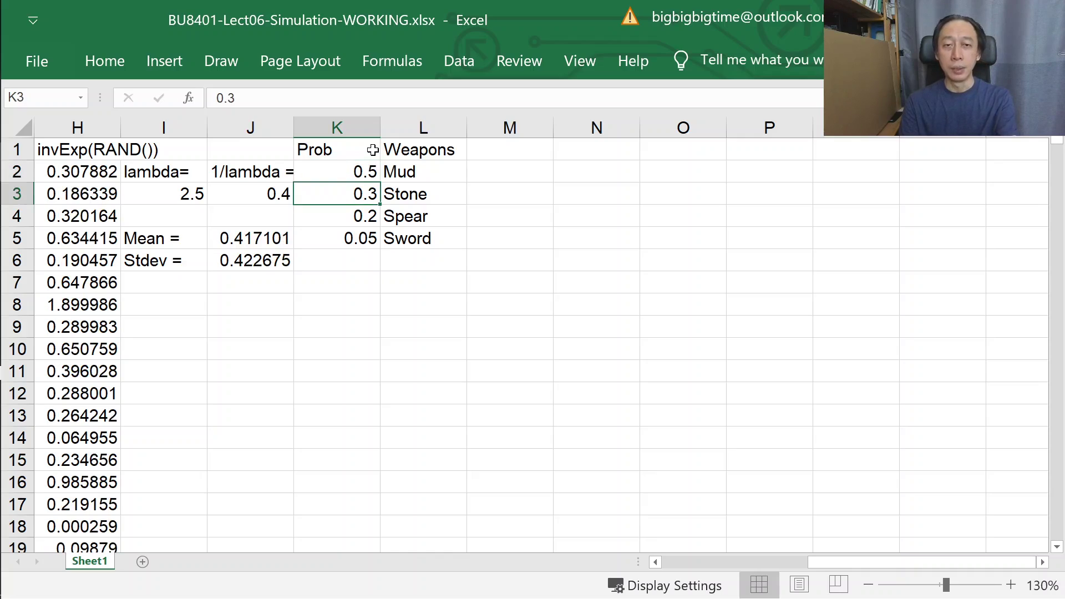
pyautogui.press('Down')
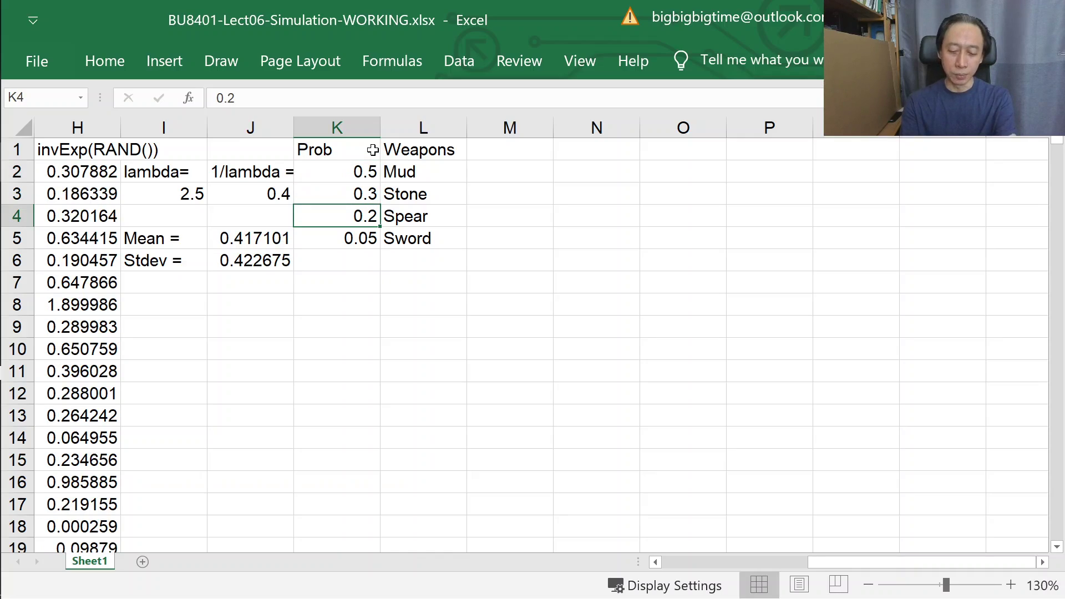
pyautogui.write('0.15')
pyautogui.press('Return')
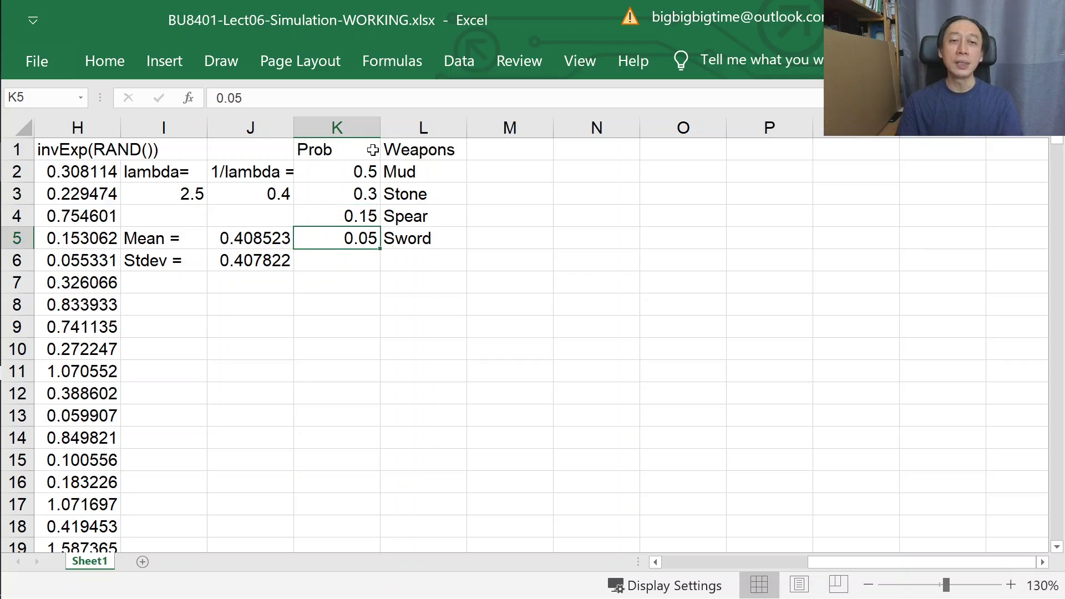
pyautogui.moveTo(360, 172); pyautogui.dragTo(360, 231)
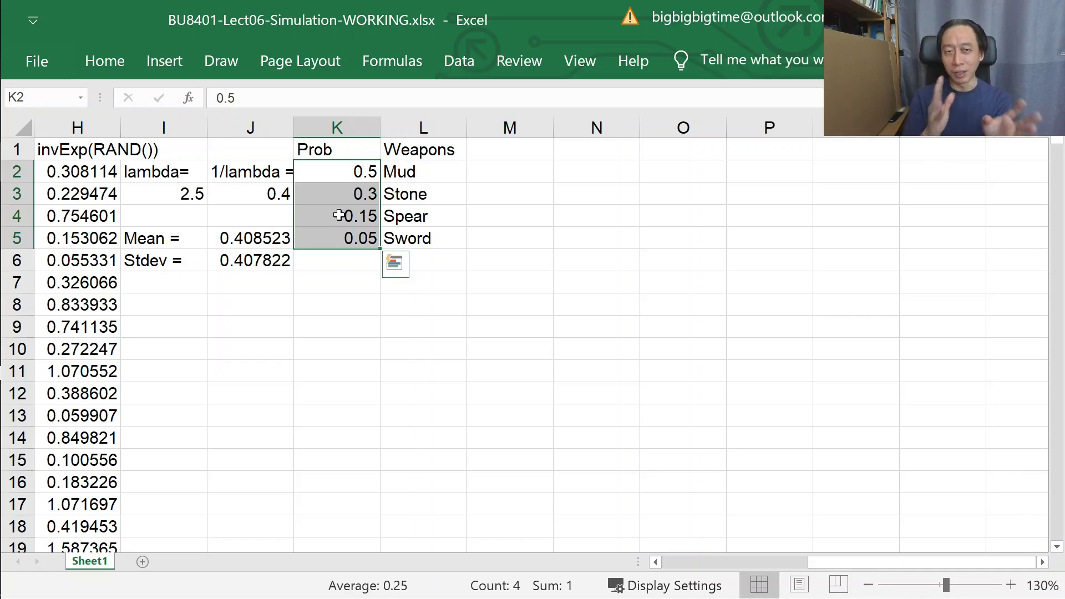
# - Insert a blank column between Prob and Weapons, shifting the weapons list to column M
pyautogui.click(520, 152)
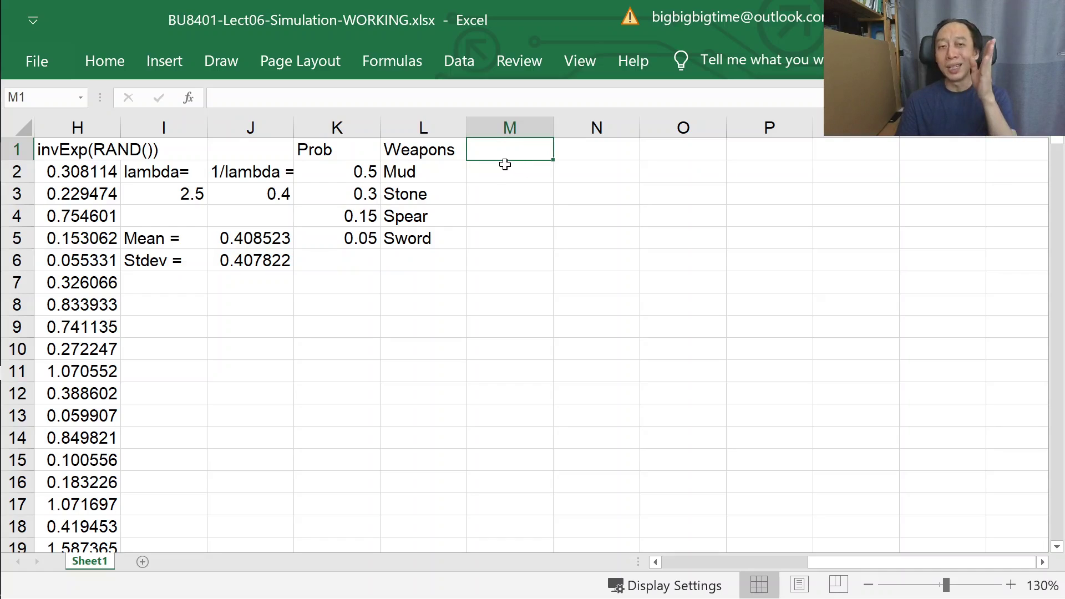
pyautogui.click(413, 128)
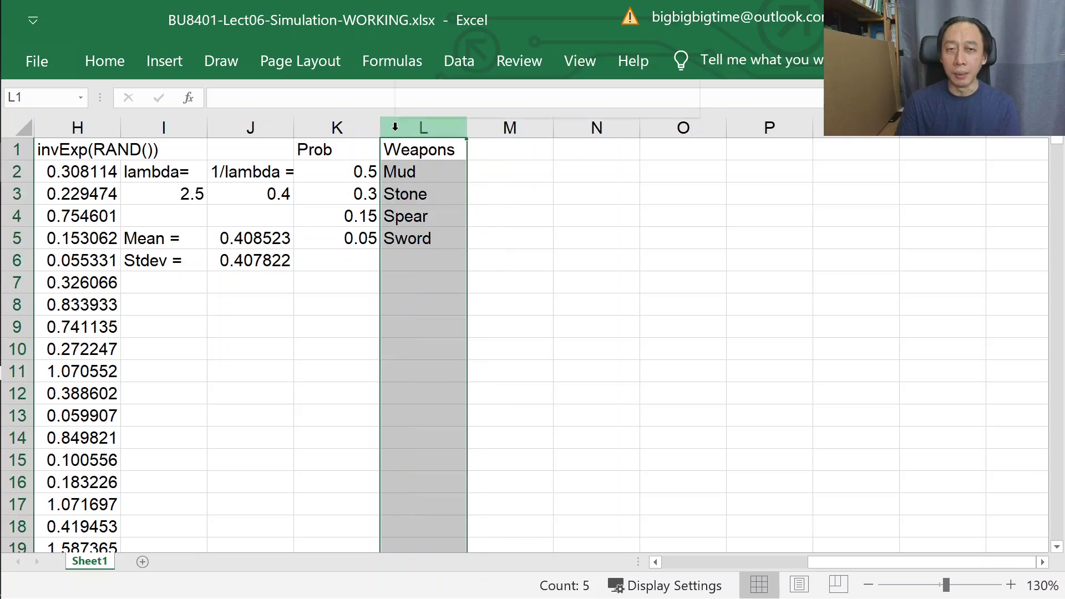
pyautogui.rightClick(397, 131)
pyautogui.click(448, 300)
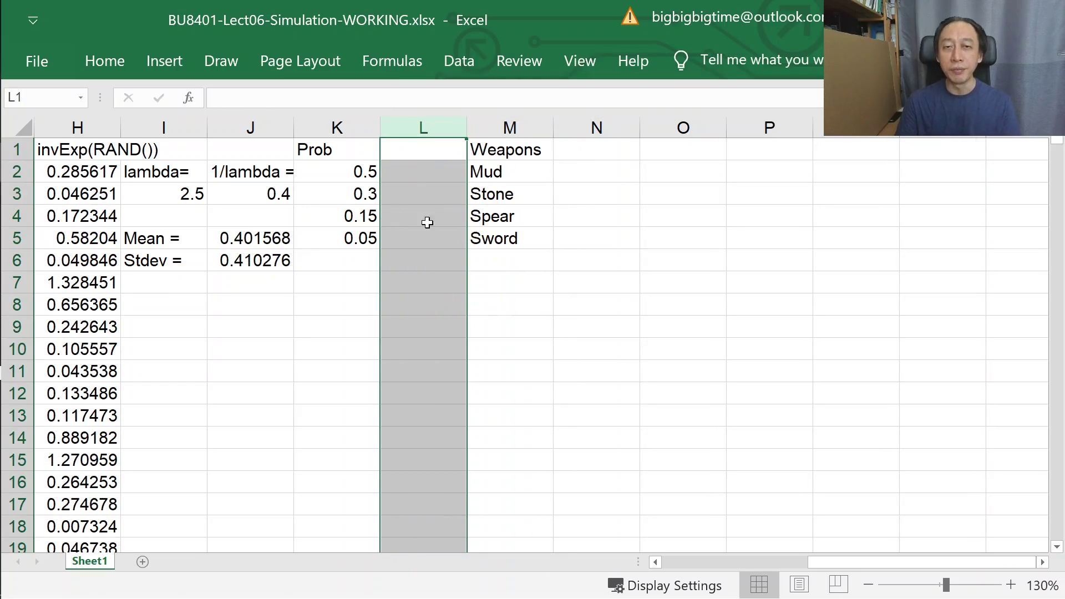
pyautogui.click(411, 153)
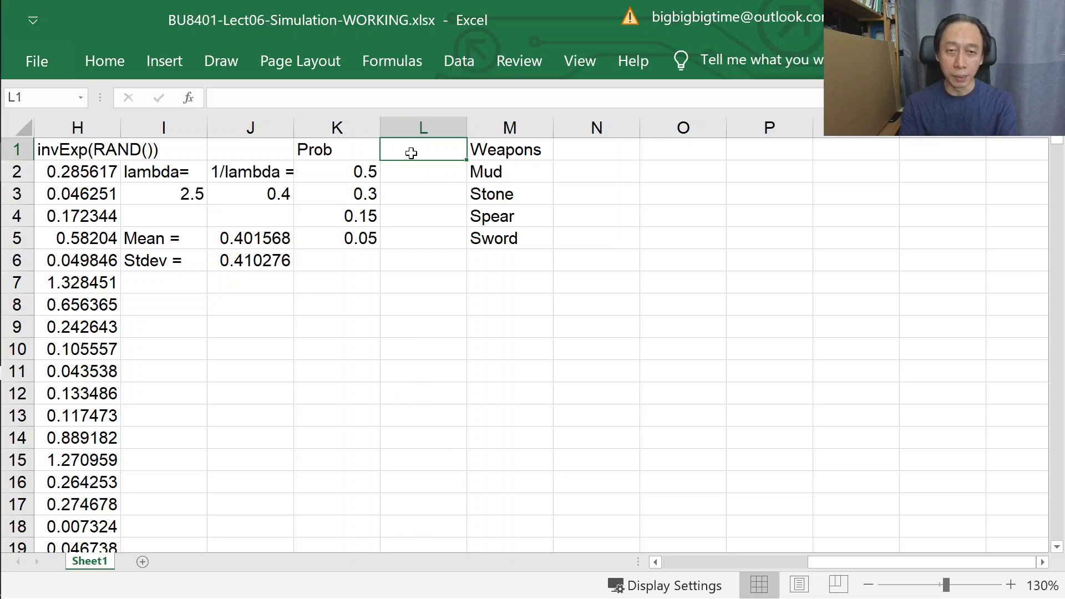
pyautogui.write('Cum Prob')
pyautogui.press('BackSpace')
pyautogui.press('BackSpace')
pyautogui.press('BackSpace')
pyautogui.press('BackSpace')
pyautogui.press('BackSpace')
pyautogui.press('BackSpace')
pyautogui.press('BackSpace')
pyautogui.press('BackSpace')
# - Head the new column cdf, narrow it, and enter 0 as the first cumulative value
pyautogui.write('cdf')
pyautogui.press('Return')
pyautogui.moveTo(467, 128); pyautogui.dragTo(438, 128)
pyautogui.click(453, 126)
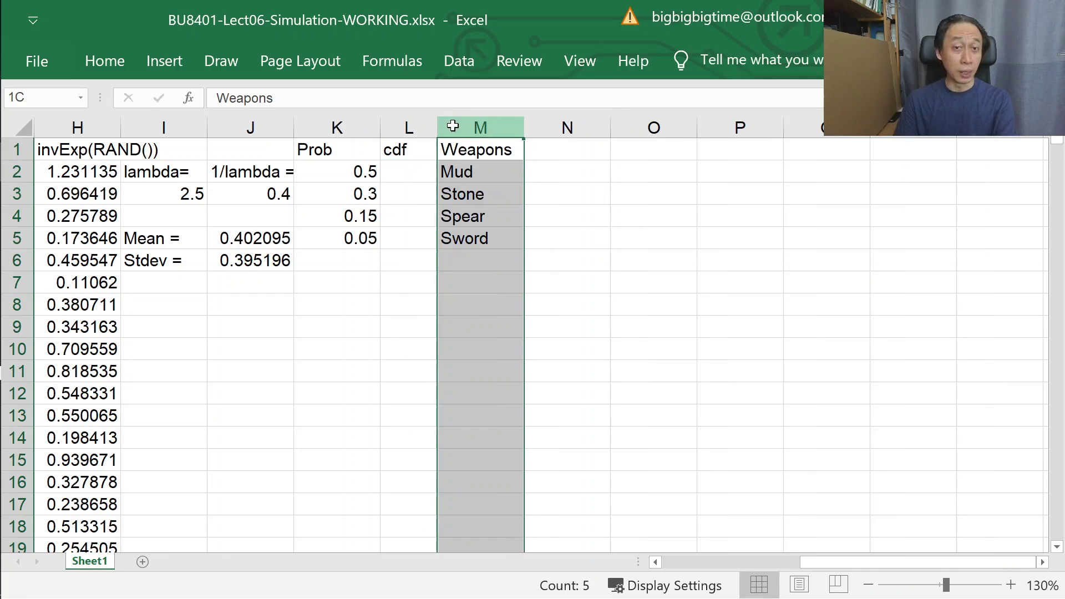
pyautogui.click(400, 172)
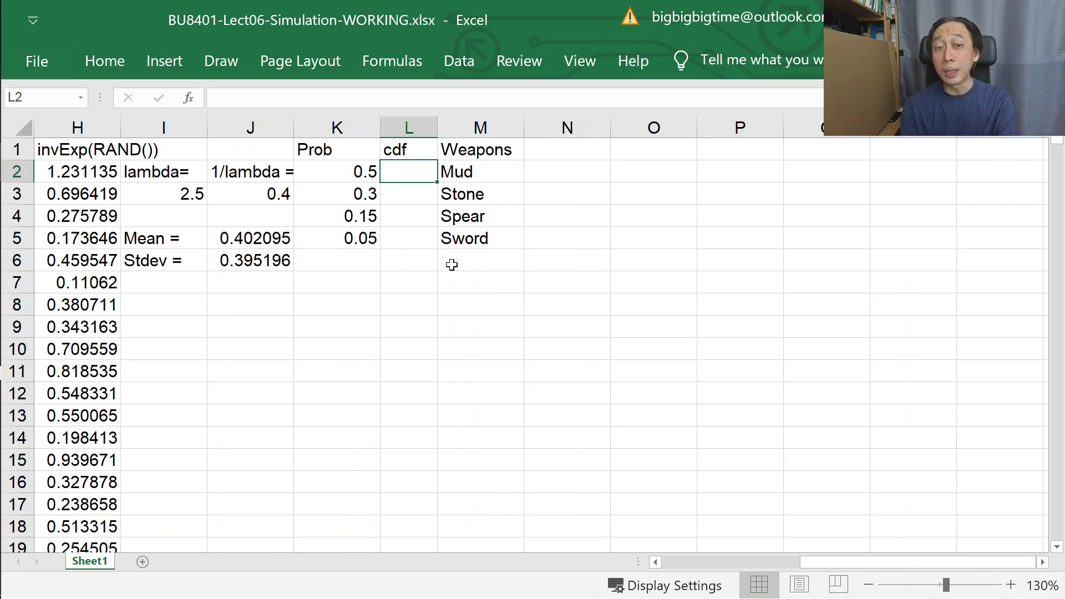
pyautogui.write('0')
pyautogui.press('Return')
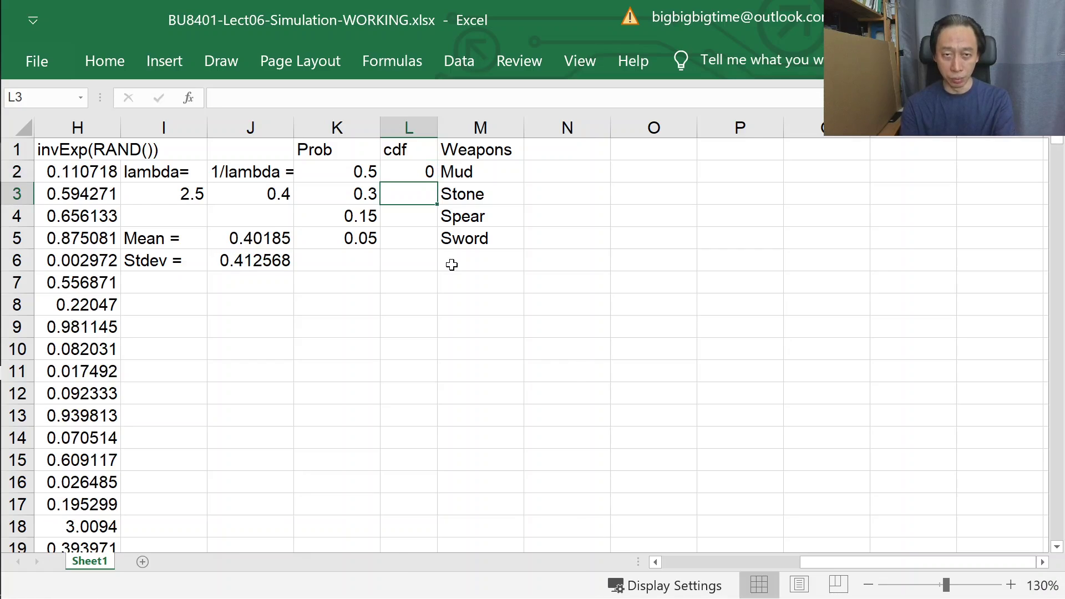
# - Put the running total =L2+K2 in L3 and fill it to L5, giving 0.5, 0.8, 0.95
pyautogui.write('=')
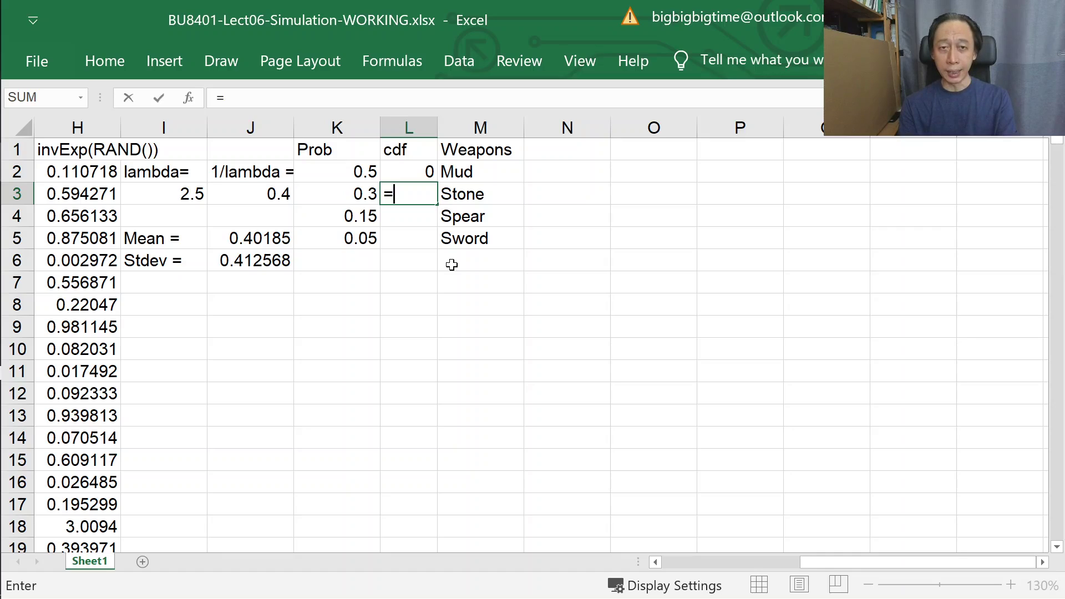
pyautogui.write('l2')
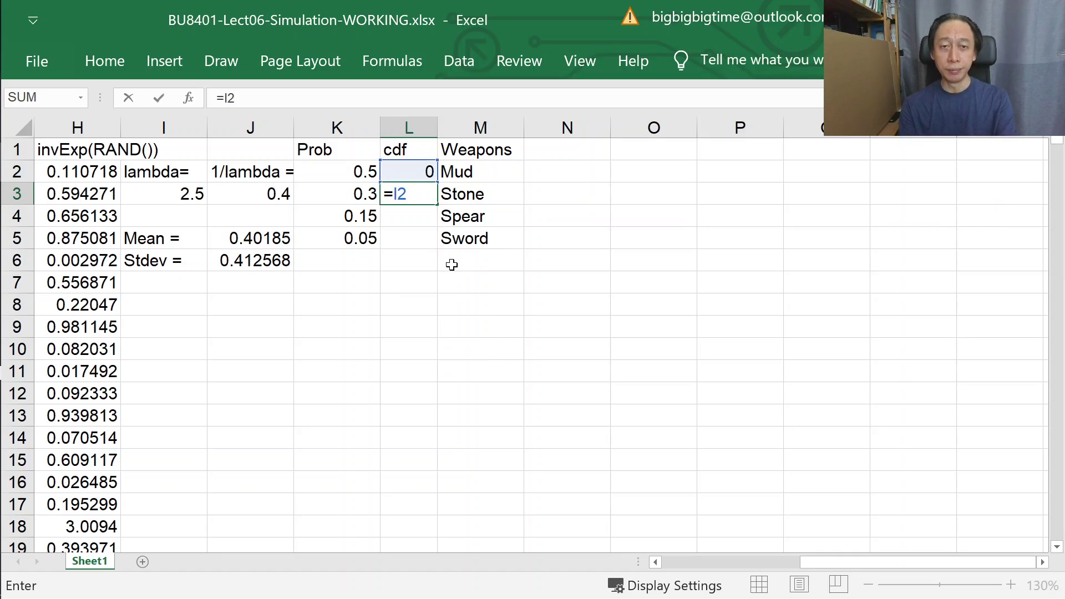
pyautogui.write('+k2')
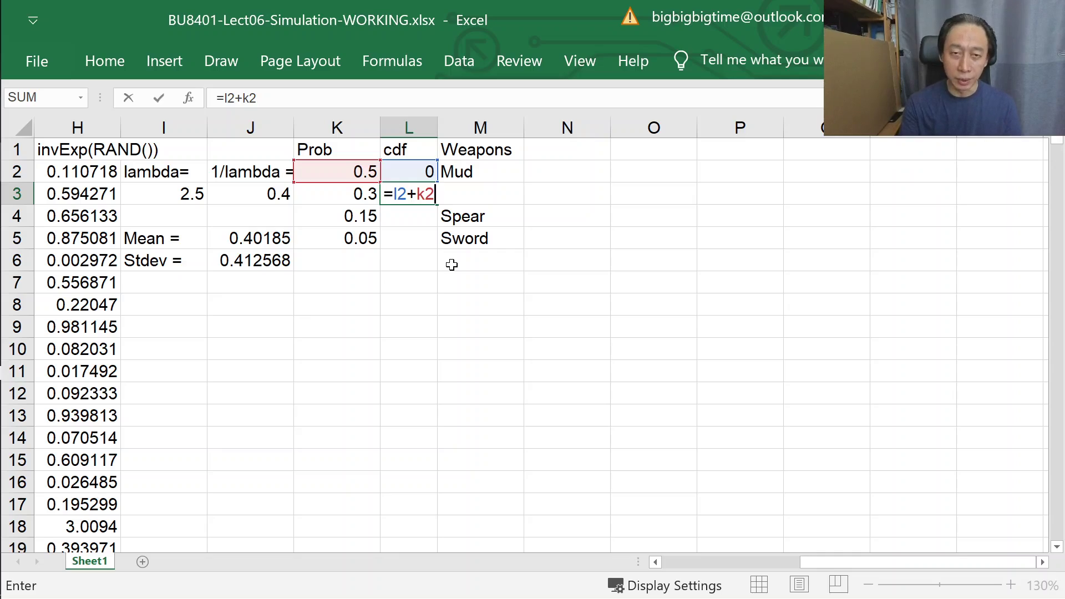
pyautogui.press('Return')
pyautogui.press('Up')
pyautogui.hotkey('ctrl', 'c')
pyautogui.press('Down')
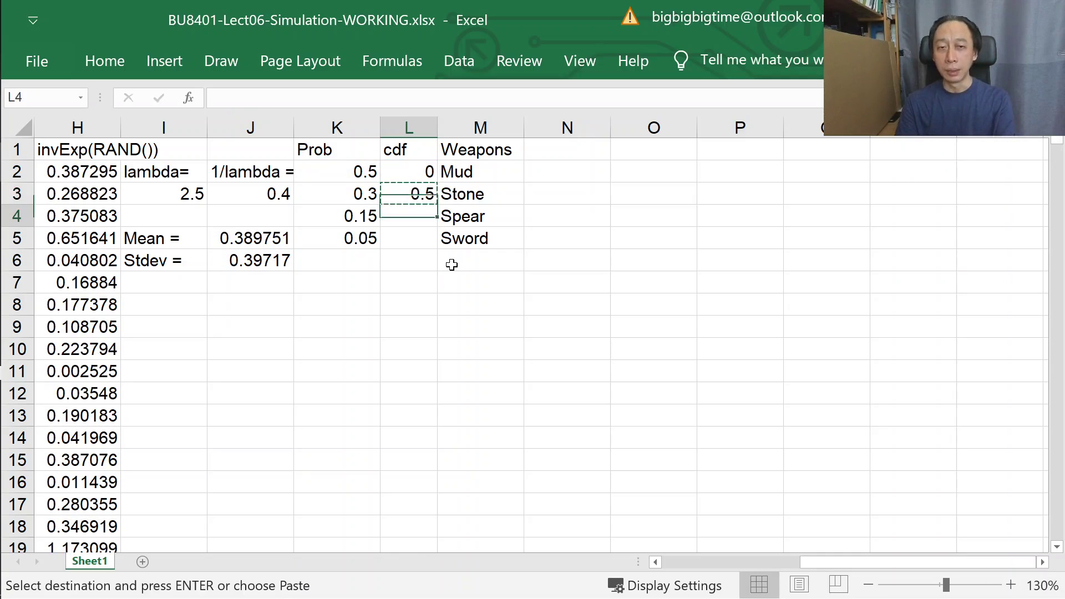
pyautogui.hotkey('shift', 'Down')
pyautogui.hotkey('ctrl', 'v')
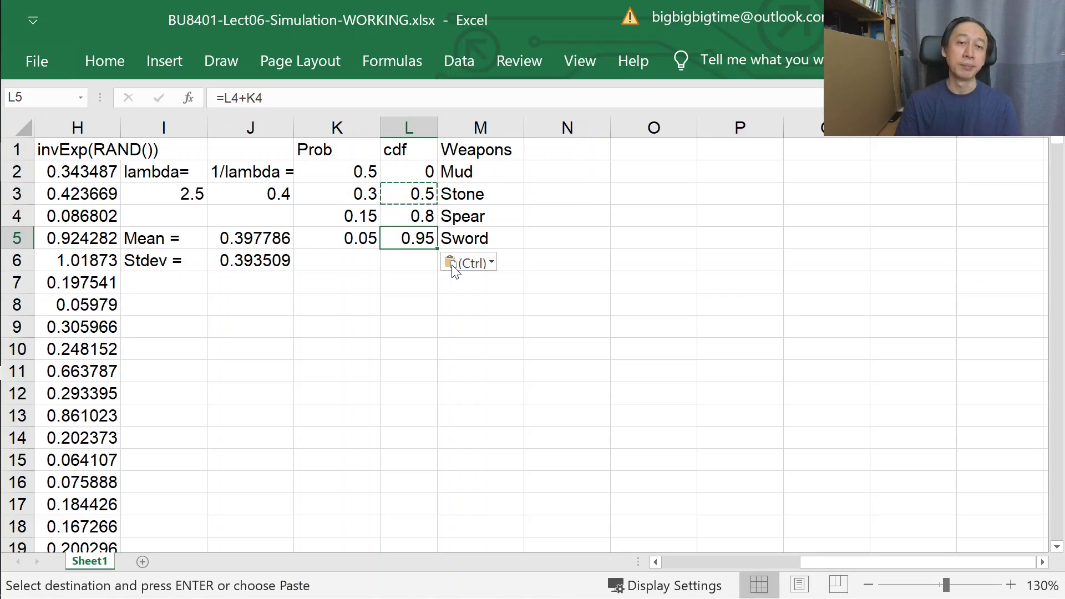
pyautogui.click(477, 199)
# - Narrow the cdf column slightly and review the Prob, cdf and Weapons cells, ending on L8
pyautogui.moveTo(437, 128); pyautogui.dragTo(426, 129)
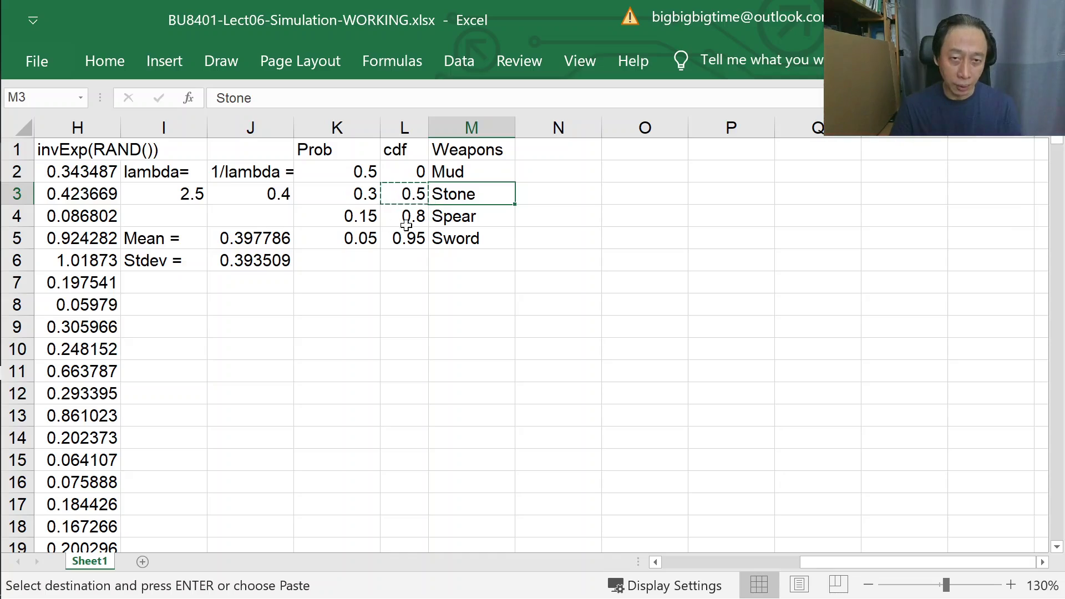
pyautogui.click(369, 222)
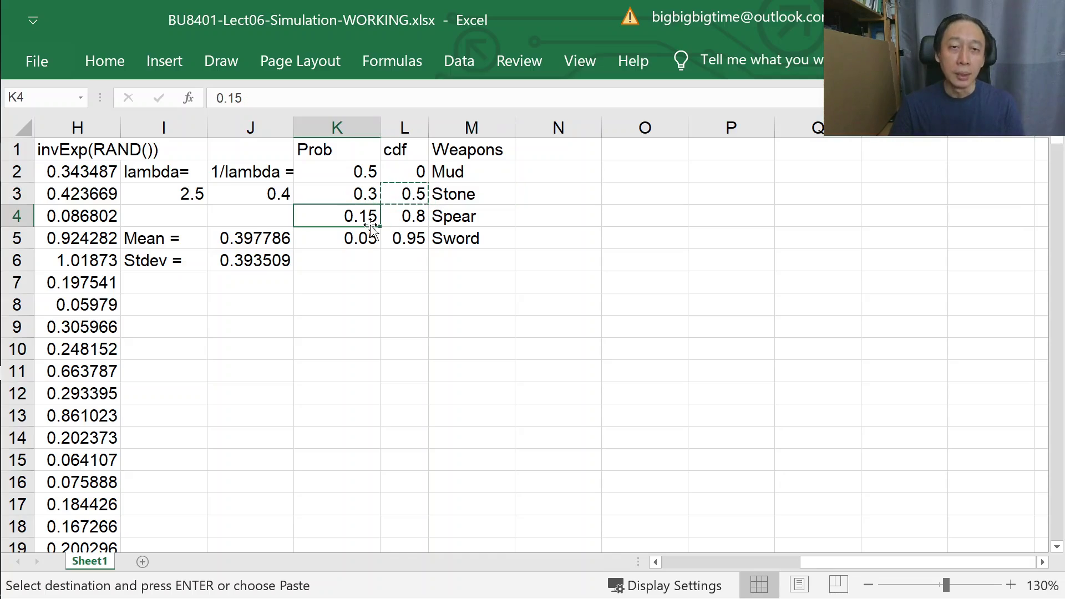
pyautogui.click(407, 171)
pyautogui.click(406, 193)
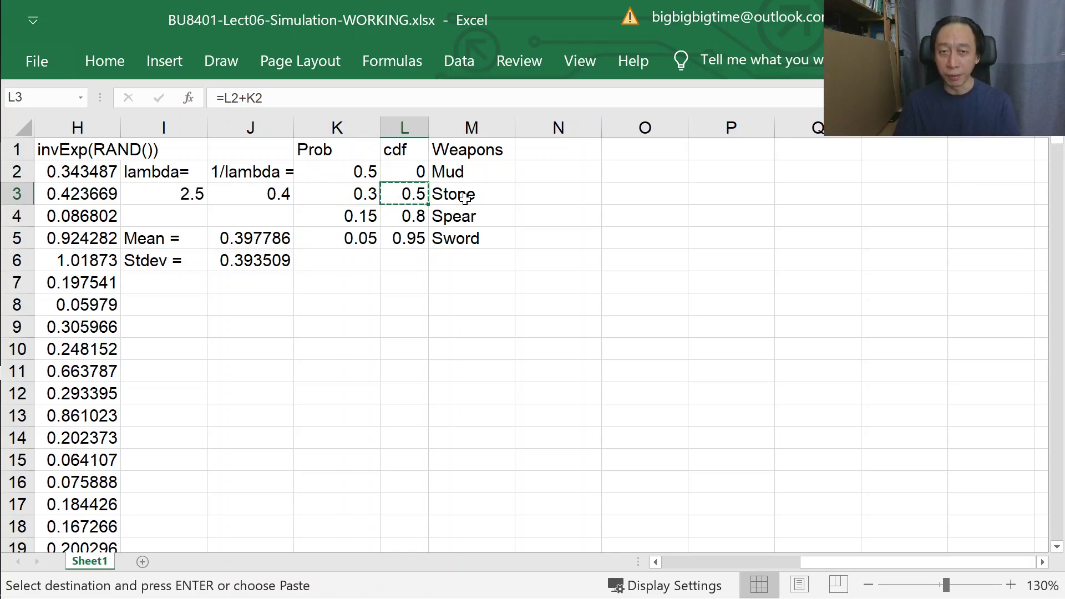
pyautogui.click(454, 173)
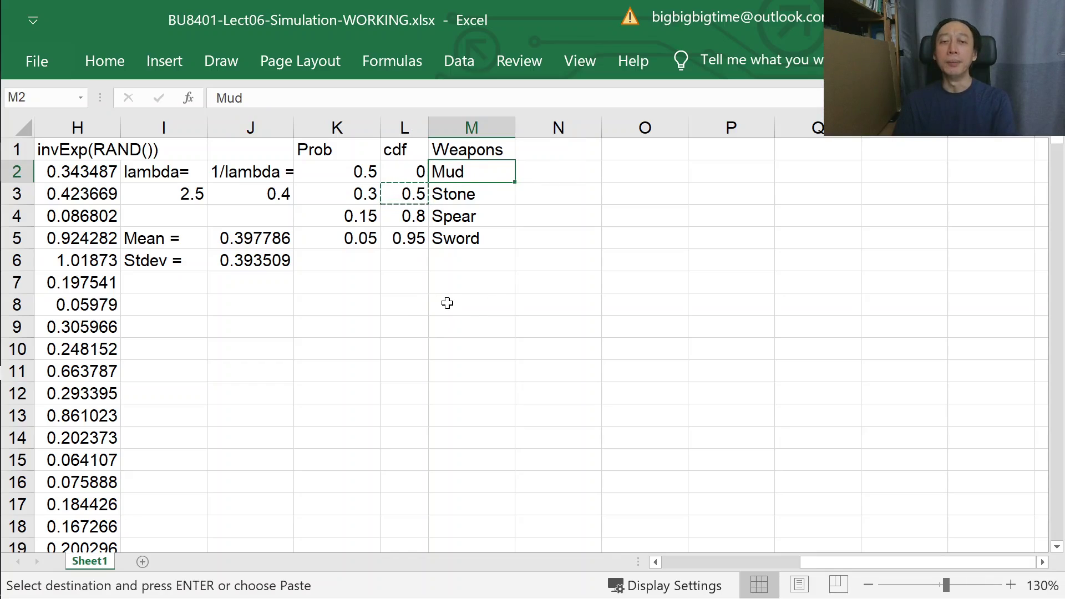
pyautogui.click(407, 303)
# - Enter test value 0.13 in L8 and begin =vlookup(L8, L2:M5 in M8
pyautogui.write('0.13')
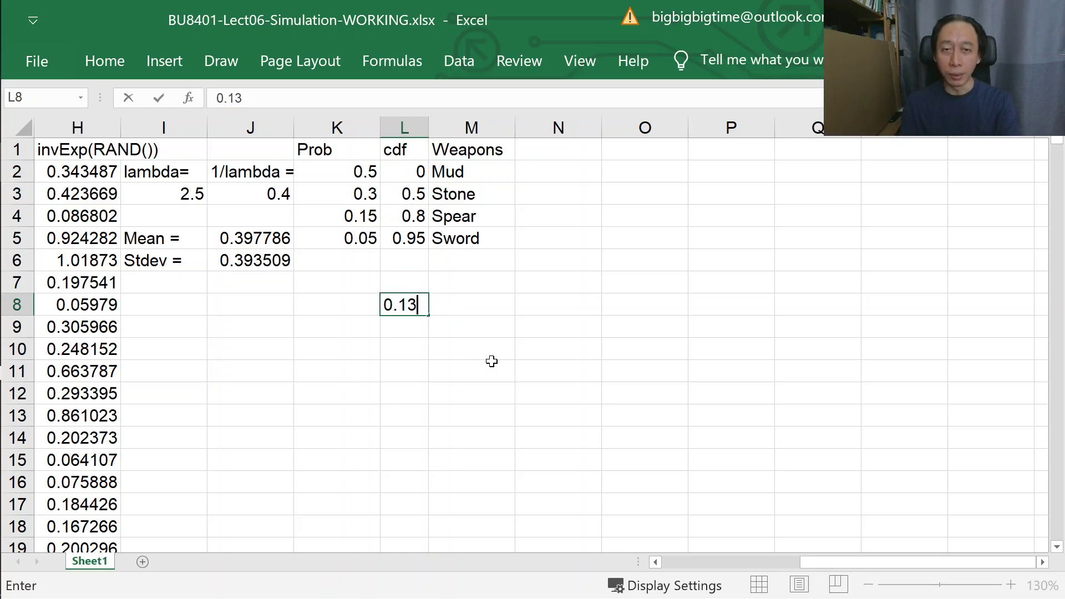
pyautogui.press('Tab')
pyautogui.write('=')
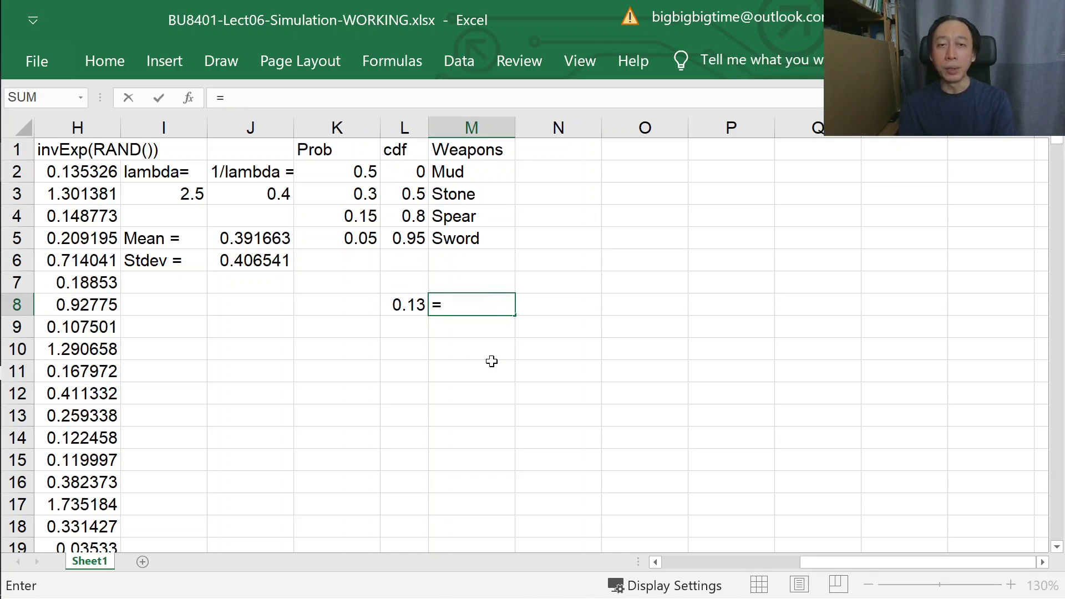
pyautogui.write('vlookup')
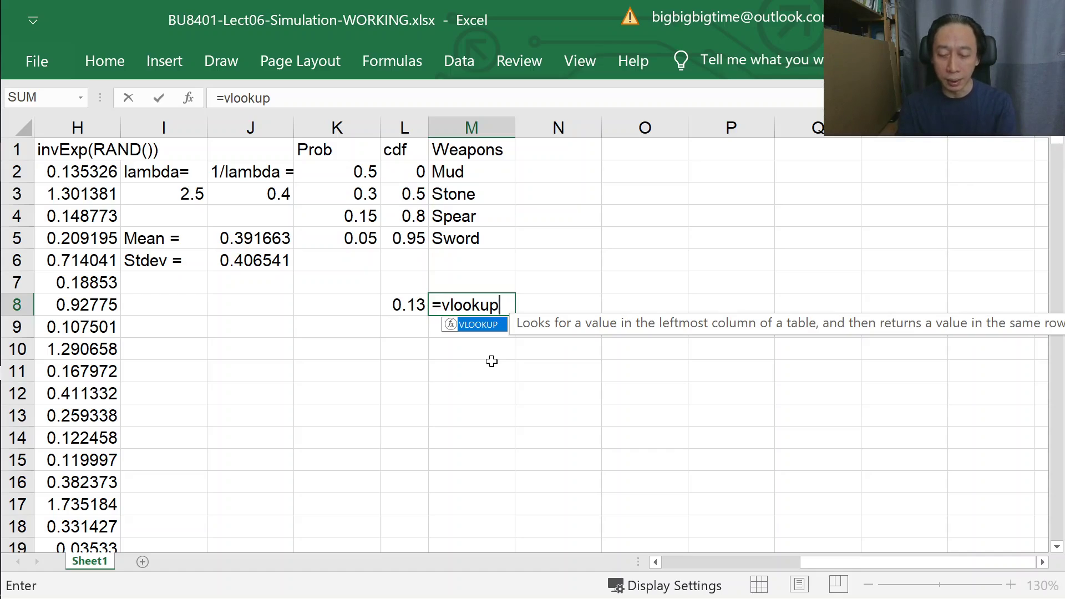
pyautogui.write(')')
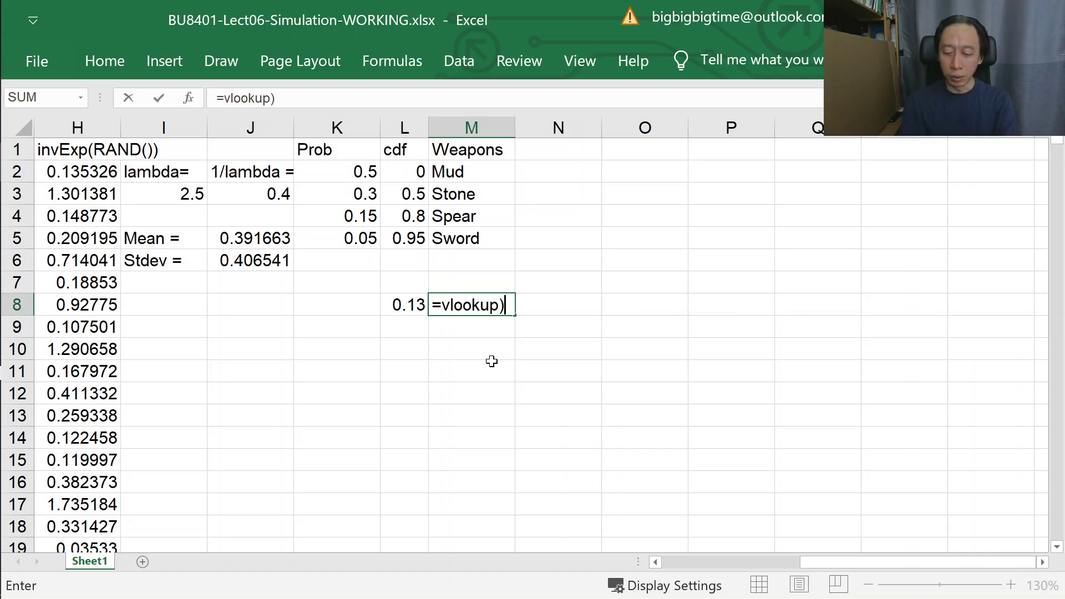
pyautogui.press('BackSpace')
pyautogui.write('(')
pyautogui.click(409, 304)
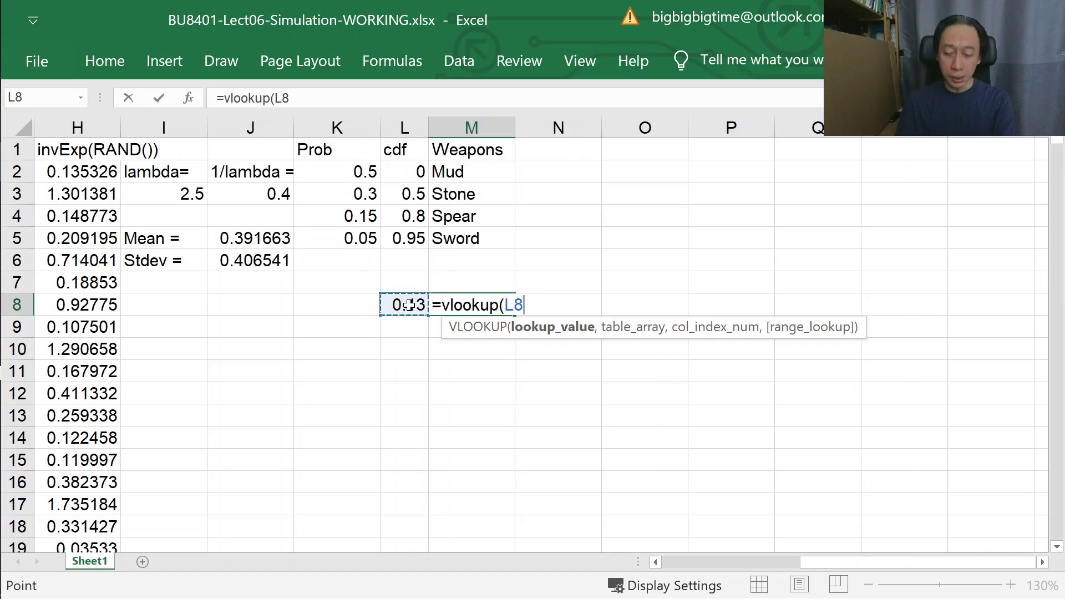
pyautogui.write(',')
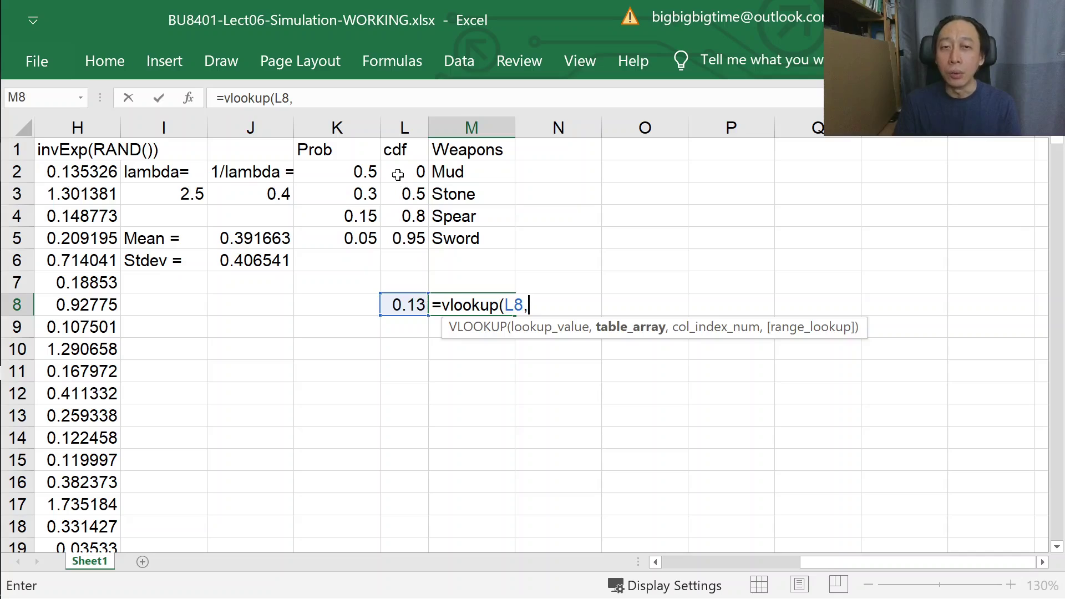
pyautogui.moveTo(402, 169); pyautogui.dragTo(450, 236)
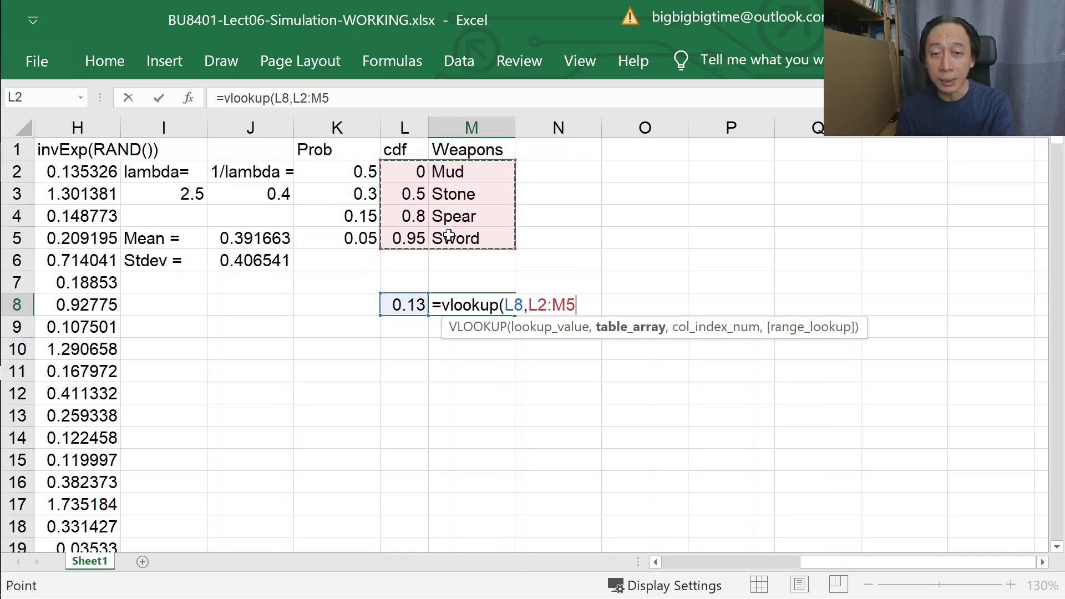
# - Make the VLOOKUP table range absolute as $L$2:$M$5 and continue to the column index
pyautogui.press('F4')
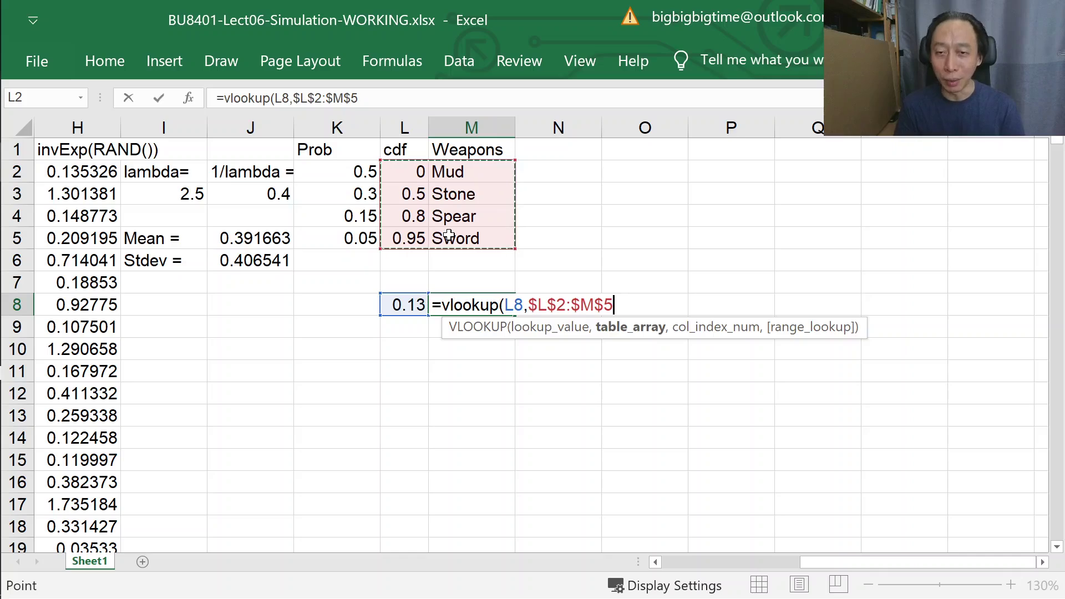
pyautogui.write(',2')
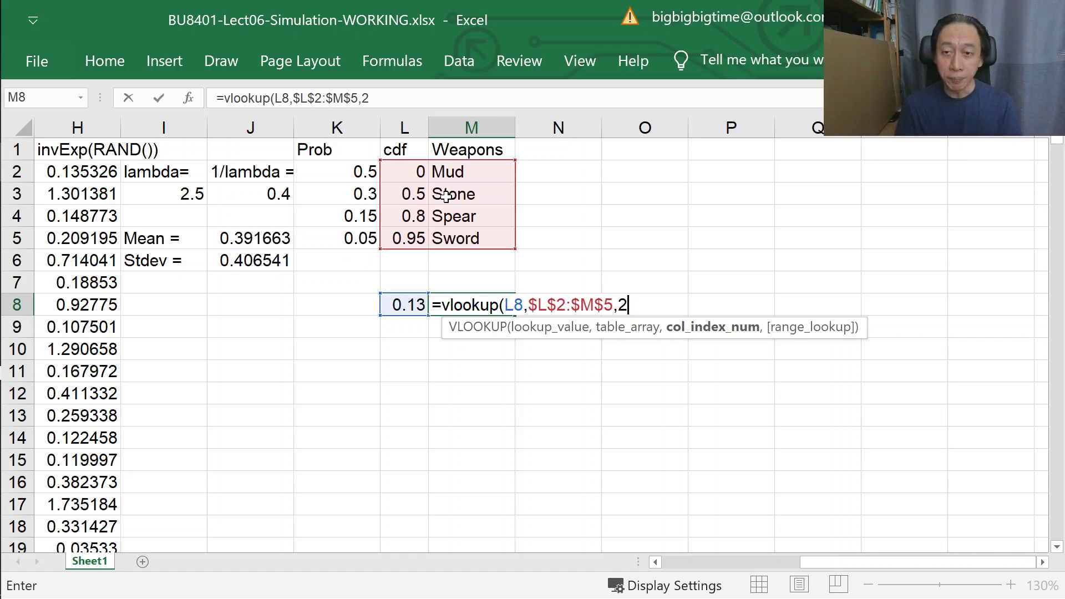
# - Complete M8 as =vlookup(L8,$L$2:$M$5,2,TRUE), returning Mud for 0.13
pyautogui.write(',')
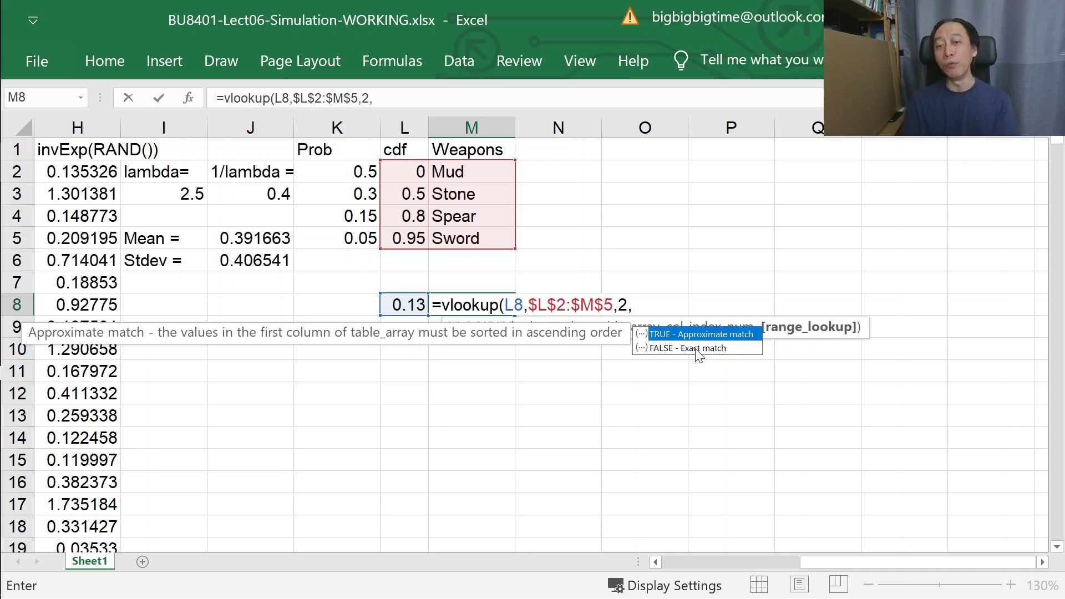
pyautogui.write('TRUE')
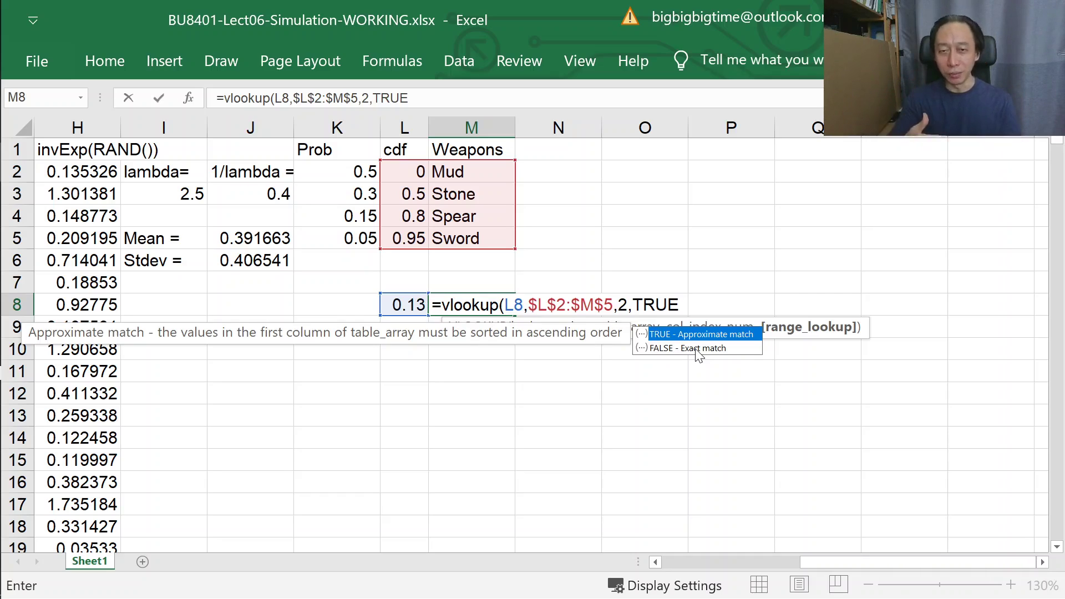
pyautogui.write(')')
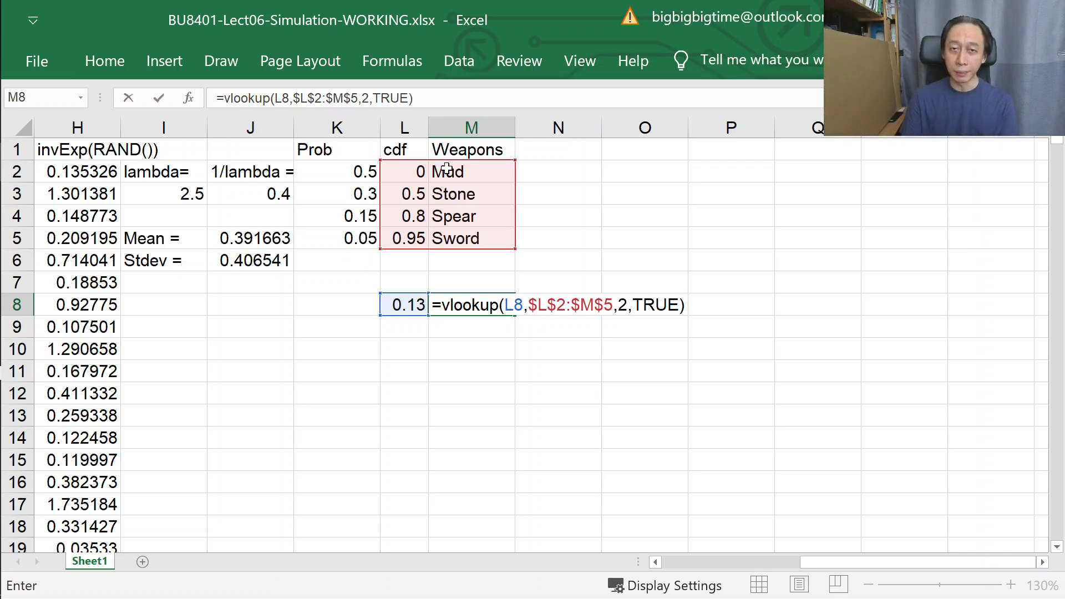
pyautogui.press('Return')
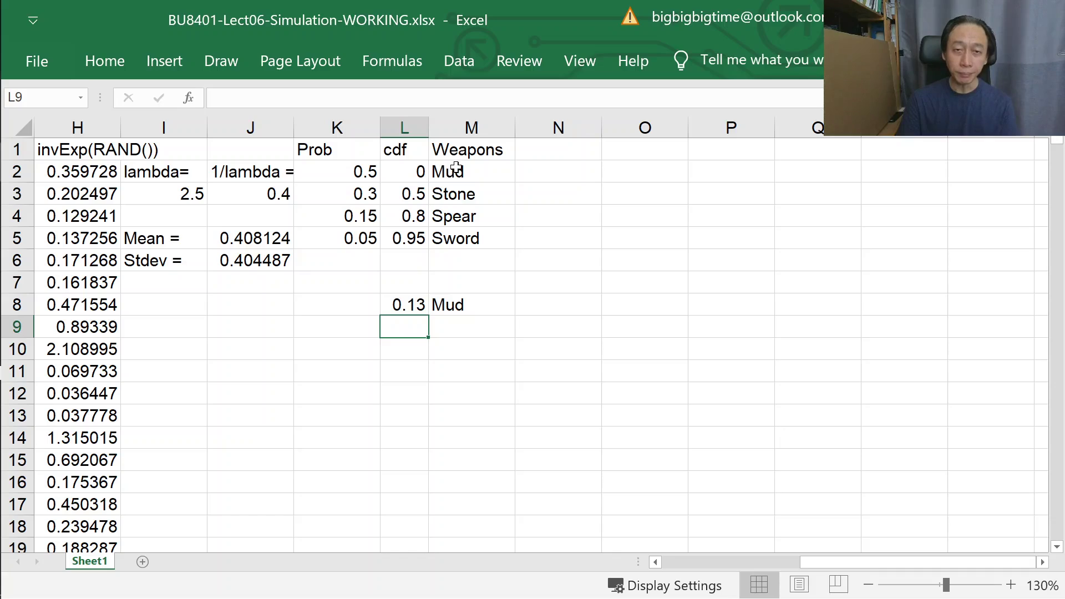
# - Change L8's test value to 0.74, then to 0.99, and confirm that M8 returns Sword
pyautogui.click(416, 302)
pyautogui.press('F2')
pyautogui.press('BackSpace')
pyautogui.press('BackSpace')
pyautogui.press('BackSpace')
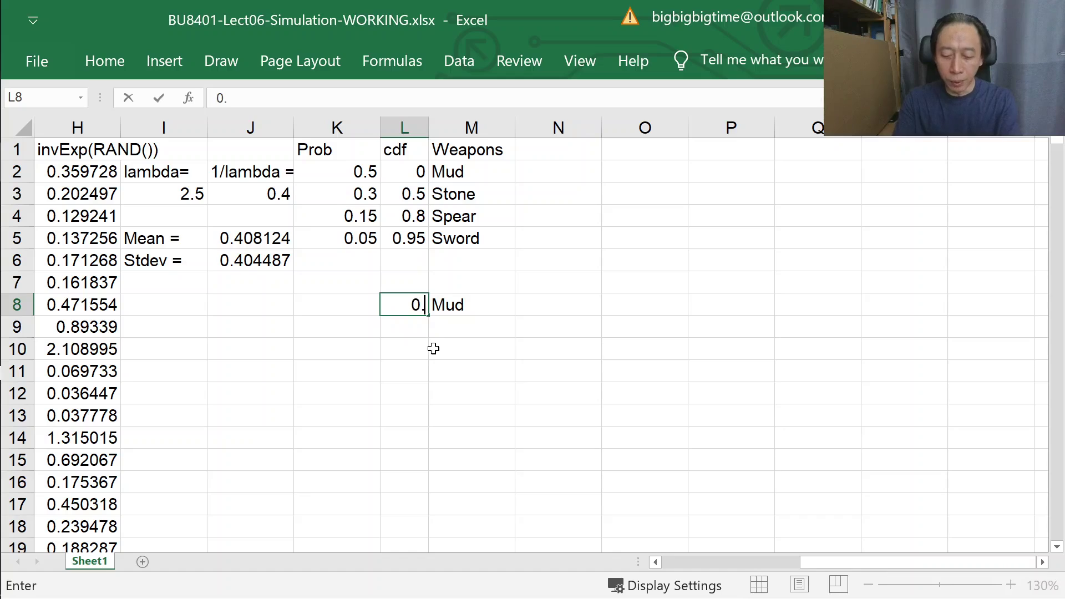
pyautogui.write('.74')
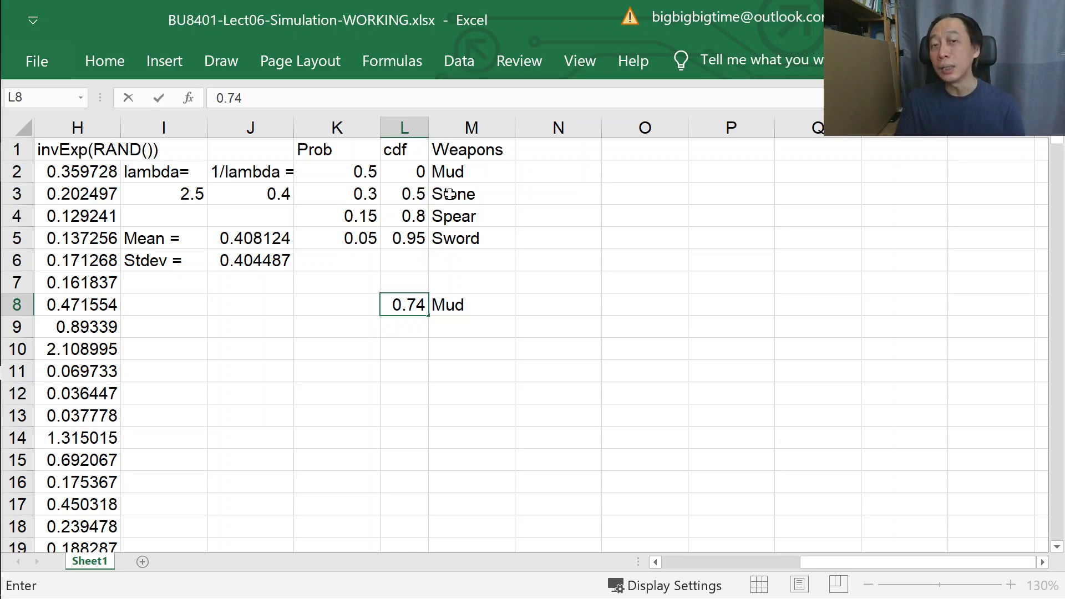
pyautogui.press('Return')
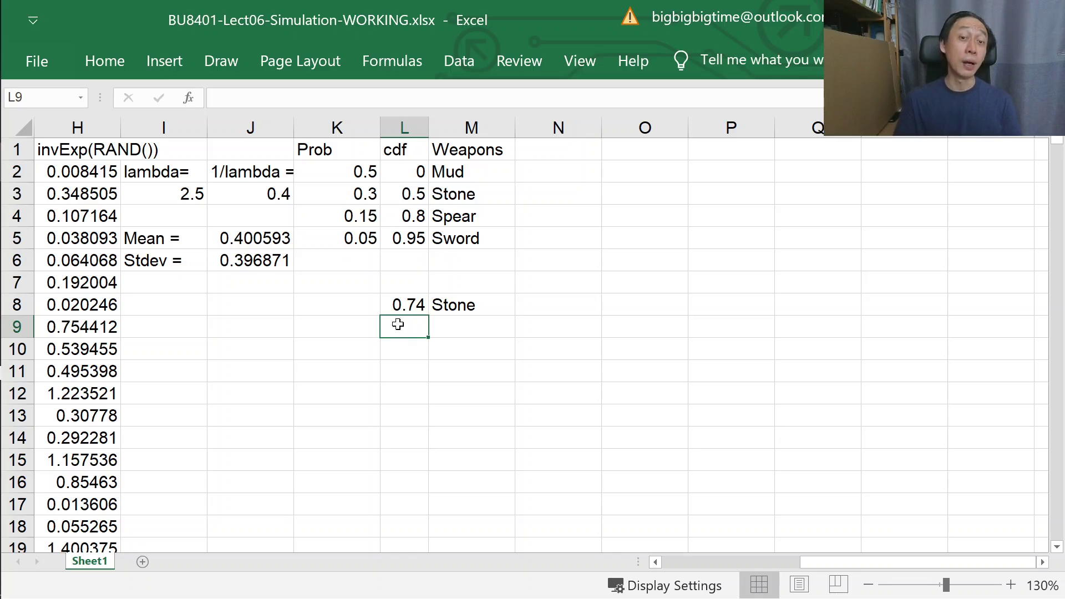
pyautogui.press('Up')
pyautogui.write('0.99')
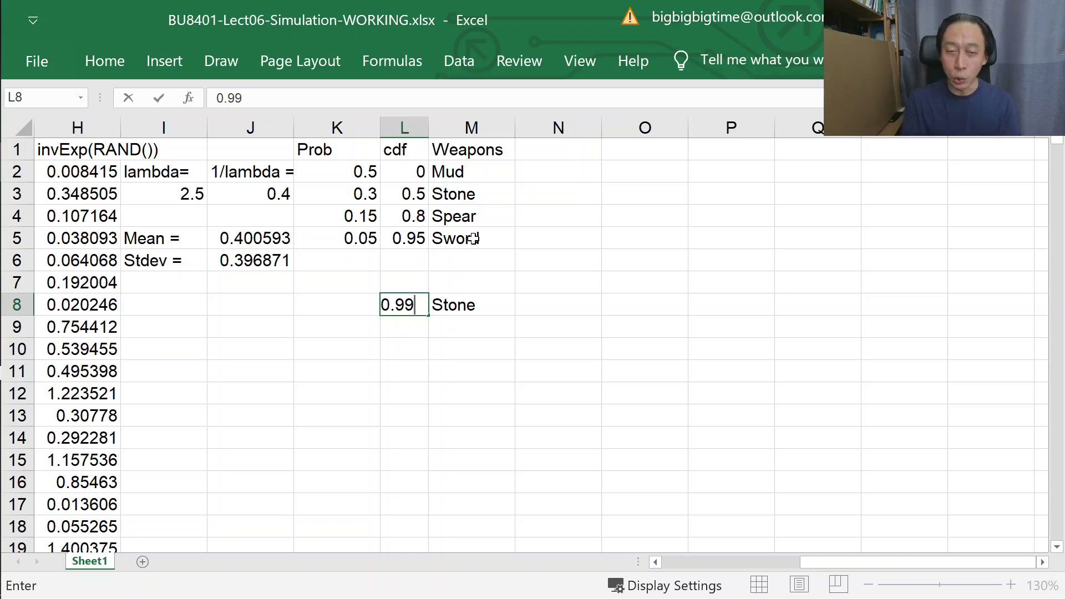
pyautogui.press('Return')
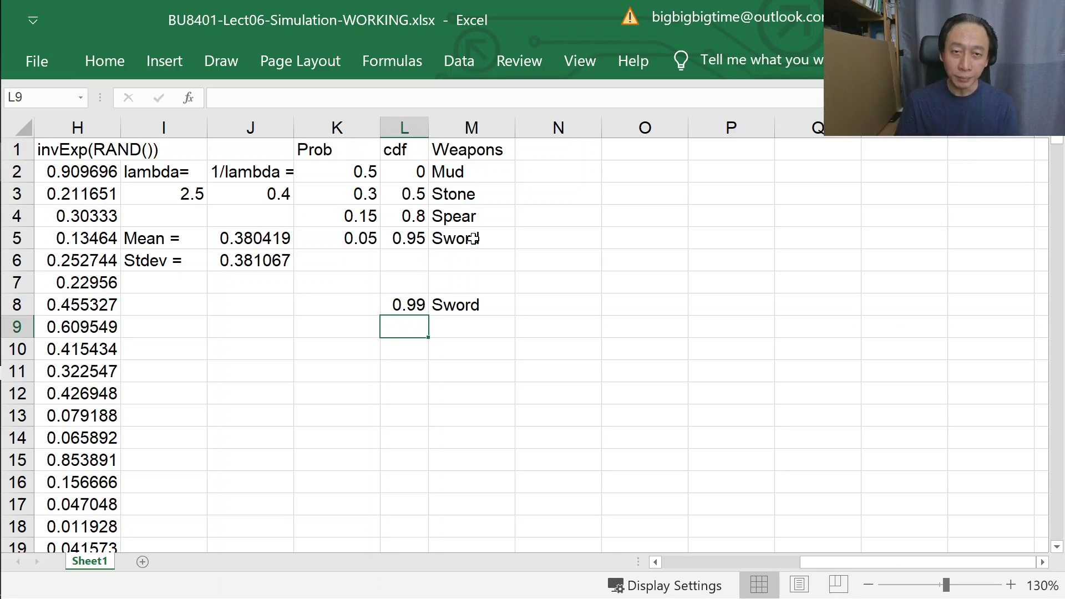
pyautogui.click(409, 305)
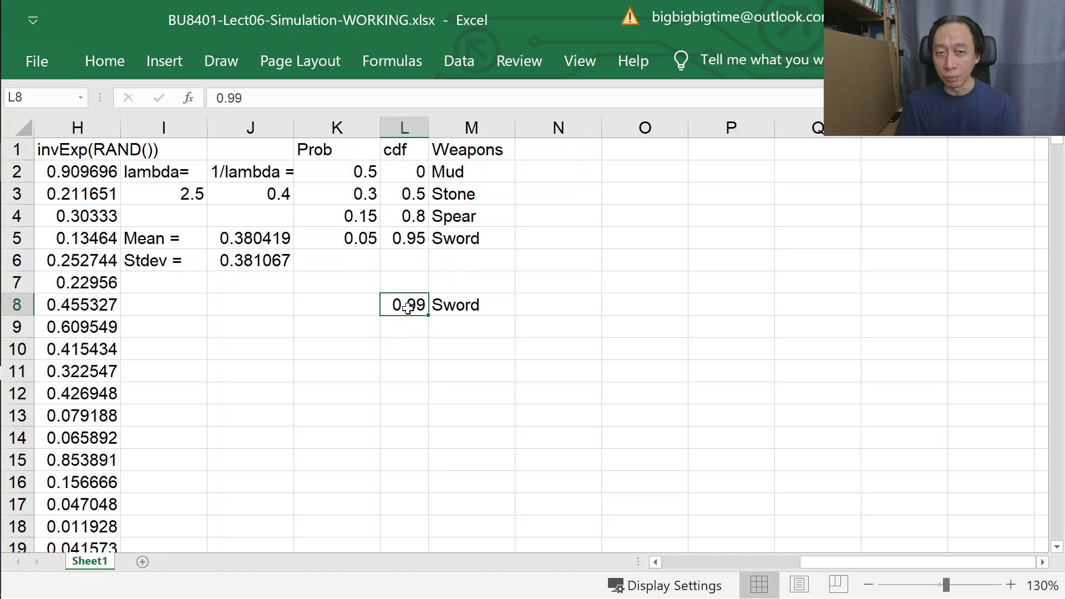
pyautogui.click(461, 307)
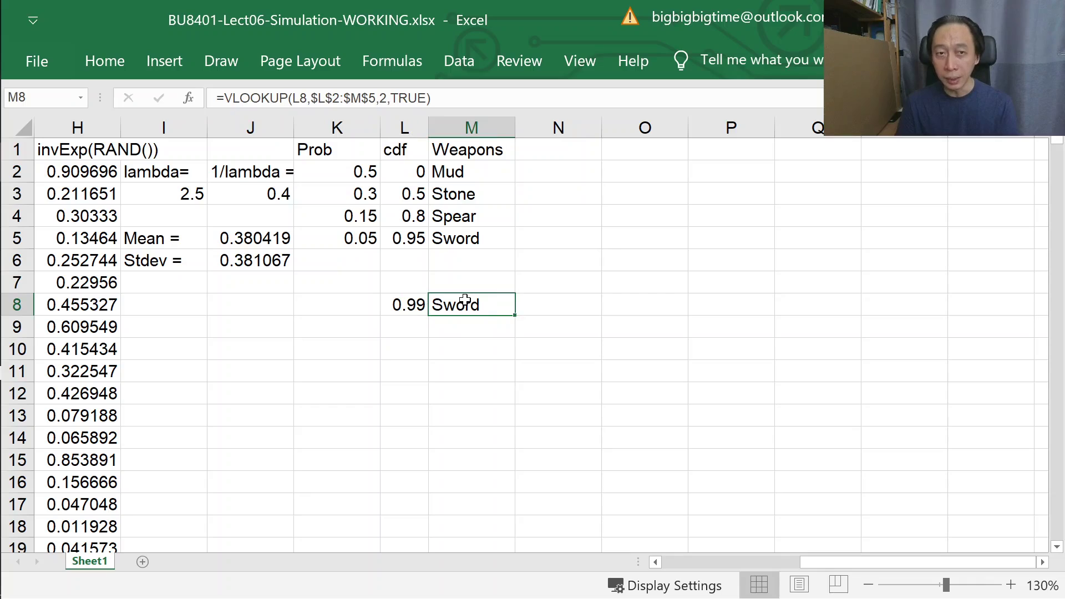
pyautogui.click(411, 306)
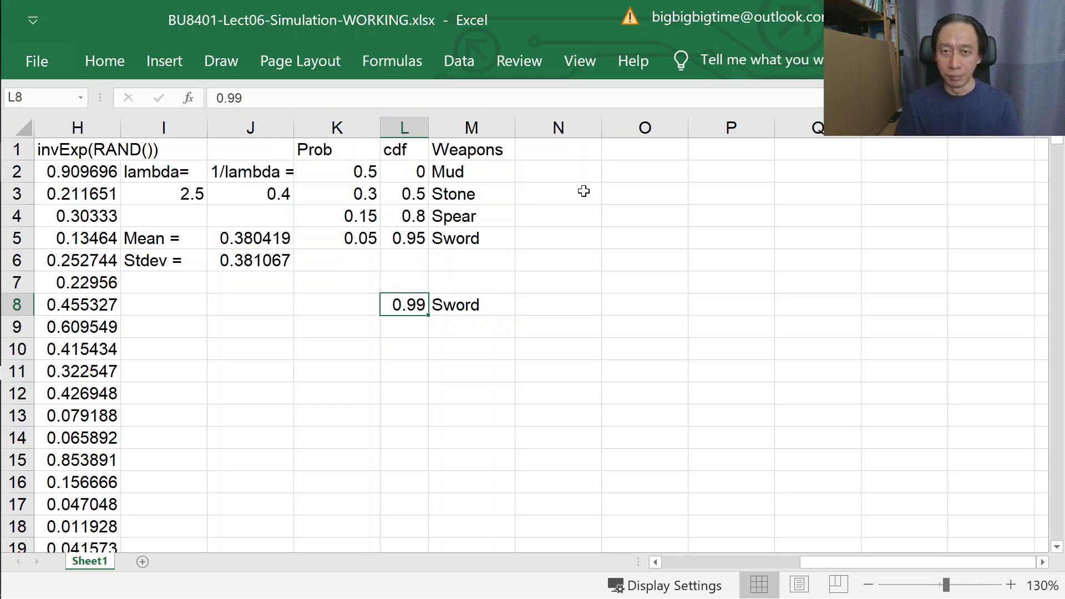
# - Enter the heading 'Game On!' in N1
pyautogui.click(557, 153)
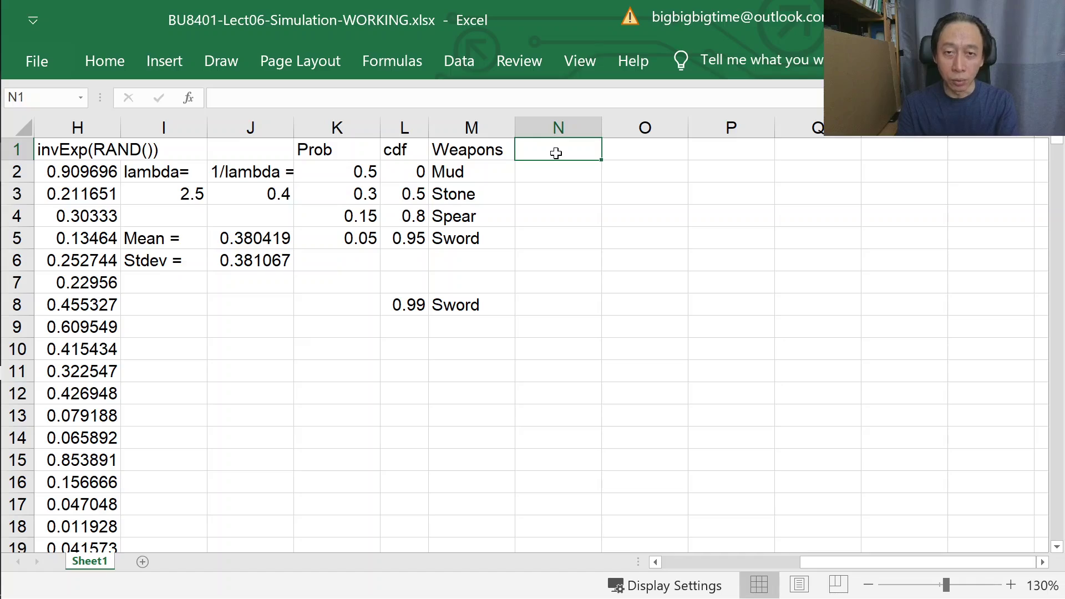
pyautogui.write('S')
pyautogui.press('BackSpace')
pyautogui.write('Game')
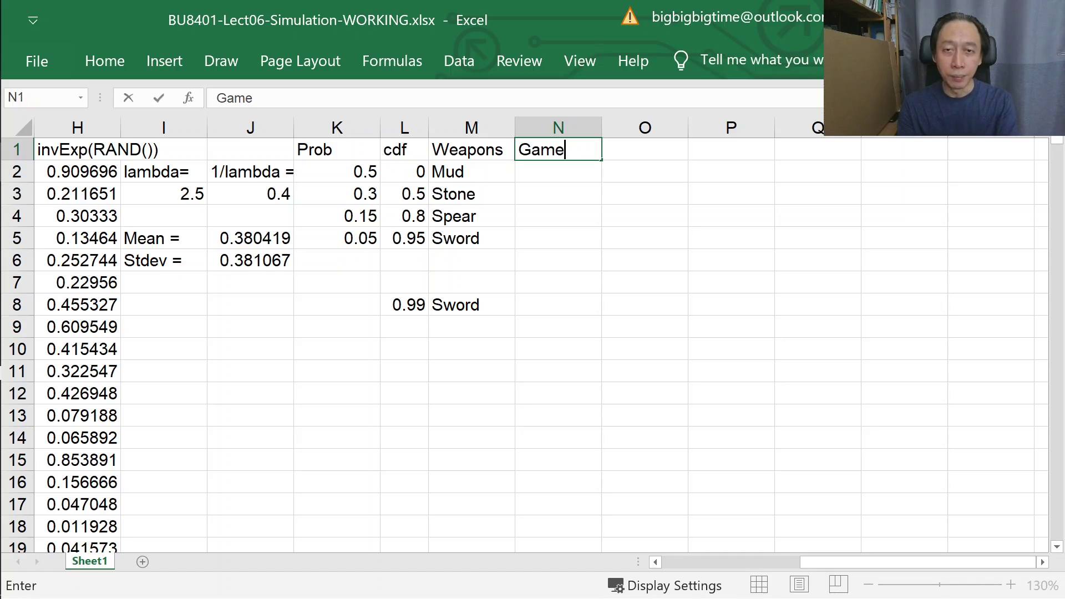
pyautogui.write(' On!')
pyautogui.press('Return')
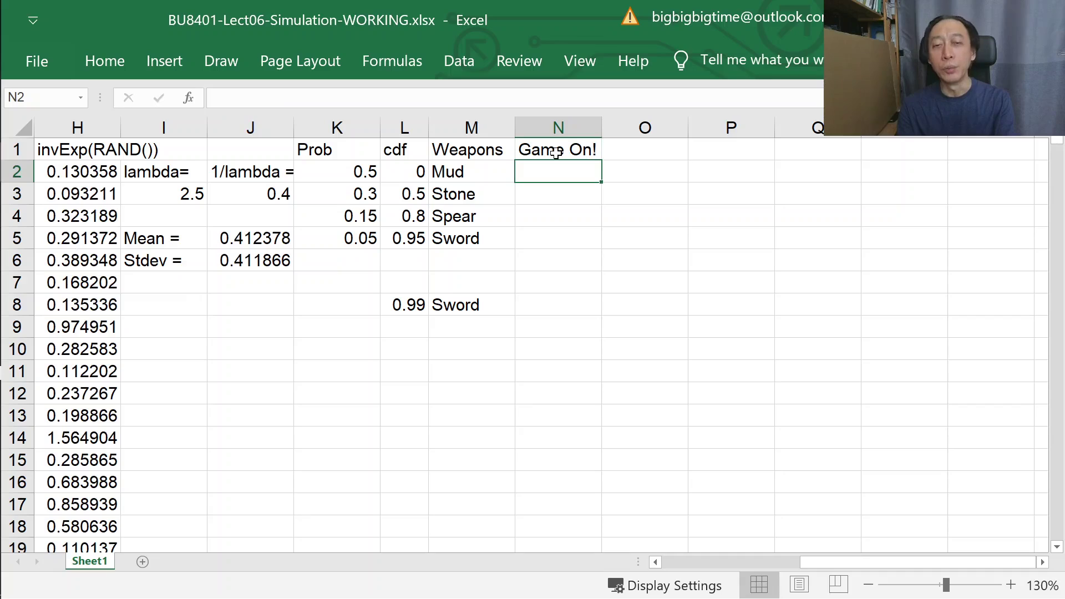
# - Enter =VLOOKUP(RAND(),$L$2:$M$5,2,1) in N2
pyautogui.write('=vl')
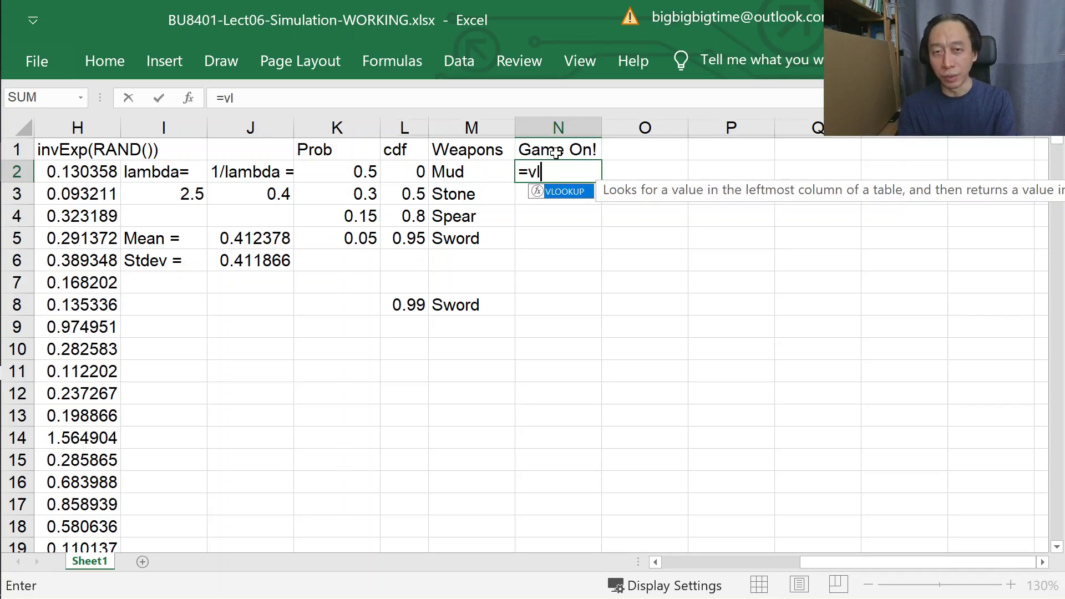
pyautogui.write('ookup(rand(),')
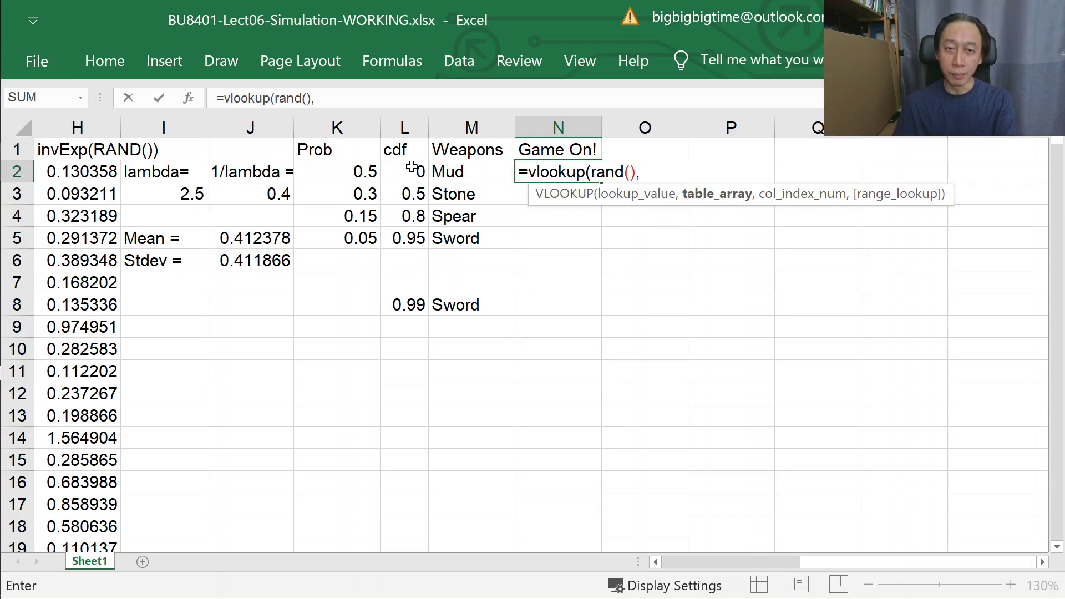
pyautogui.moveTo(409, 170); pyautogui.dragTo(473, 240)
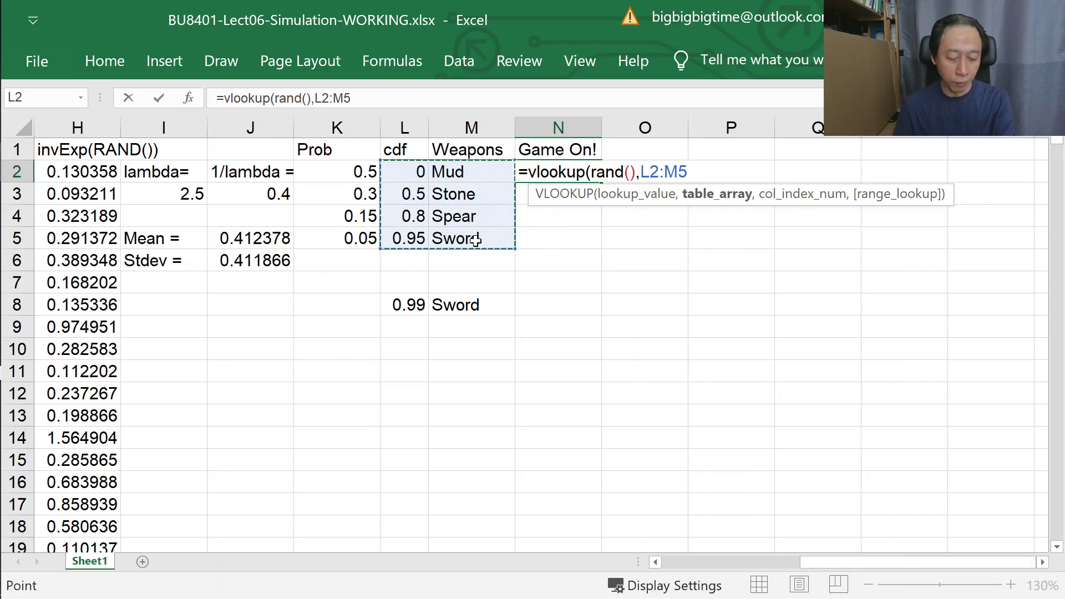
pyautogui.press('F4')
pyautogui.write(',2,1)')
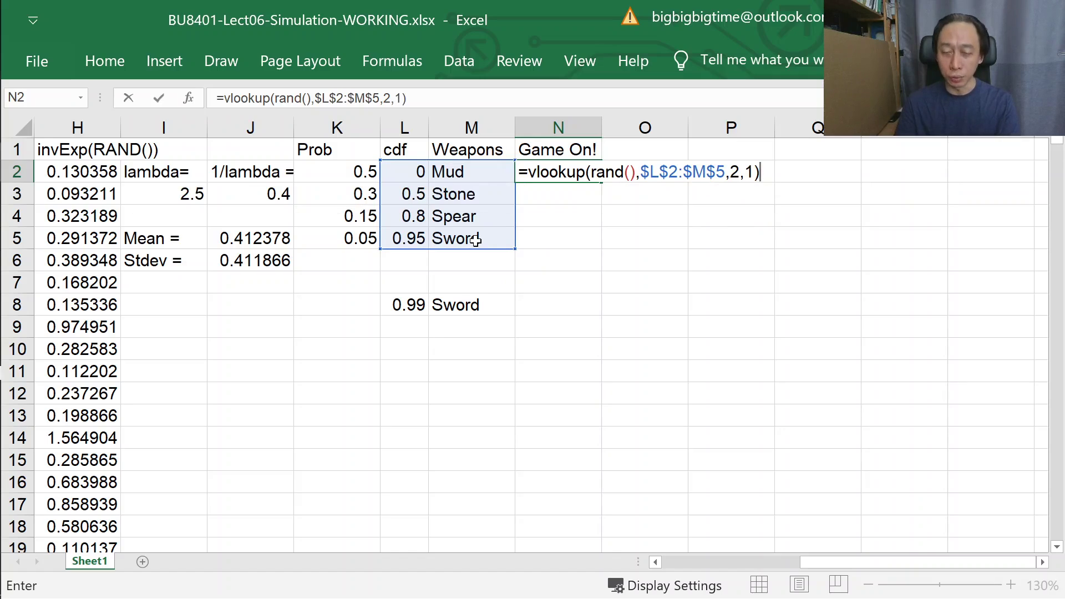
pyautogui.press('Return')
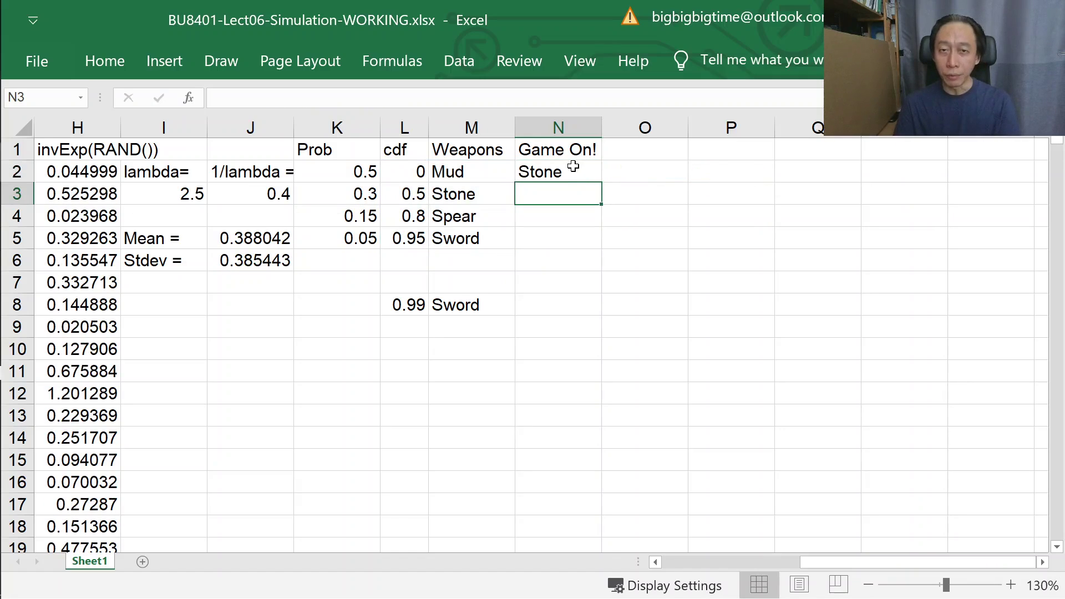
# - Copy N2's formula down through N2001 and recalculate the draws
pyautogui.click(575, 171)
pyautogui.hotkey('ctrl', 'c')
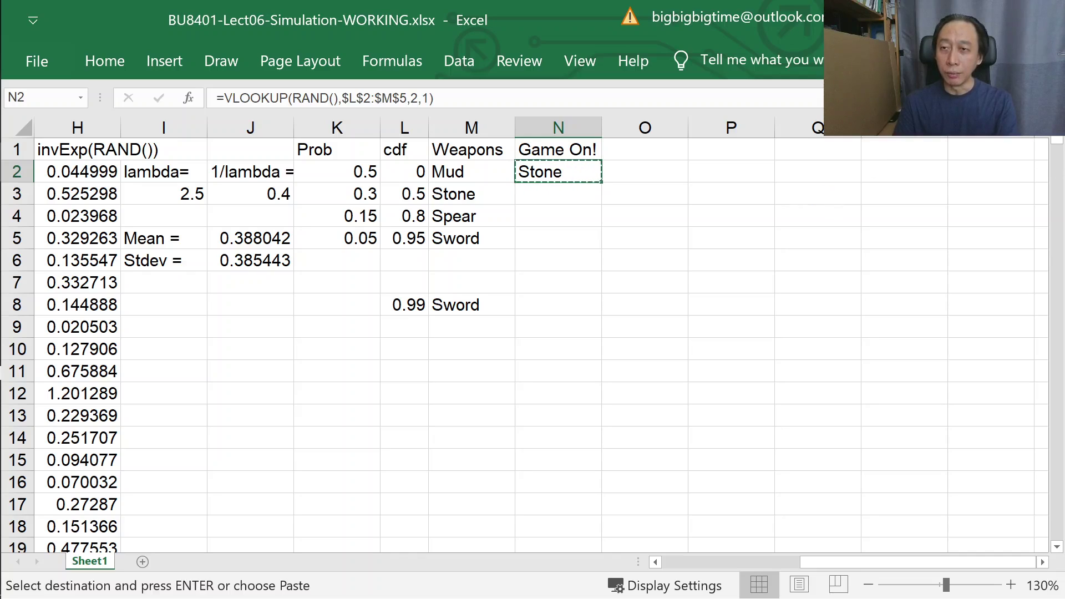
pyautogui.moveTo(1057, 145); pyautogui.dragTo(1058, 543)
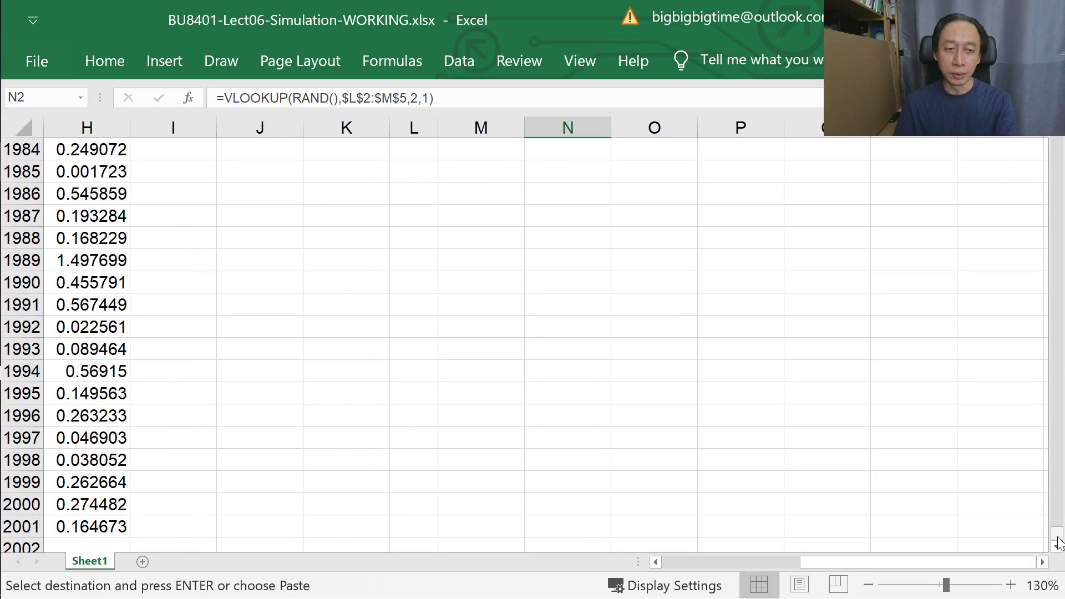
pyautogui.keyDown('shift'); pyautogui.click(570, 526); pyautogui.keyUp('shift')
pyautogui.hotkey('ctrl', 'v')
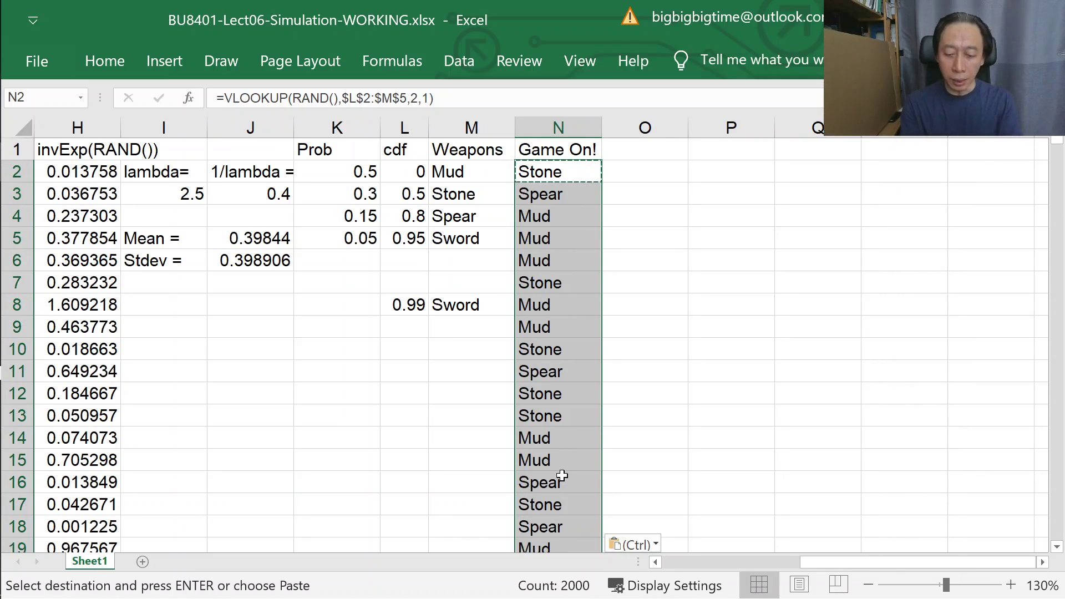
pyautogui.press('Return')
pyautogui.press('F9')
pyautogui.press('F9')
pyautogui.press('F9')
pyautogui.press('F9')
pyautogui.press('F9')
pyautogui.press('F9')
pyautogui.press('F9')
pyautogui.press('F9')
pyautogui.press('F9')
pyautogui.press('F9')
pyautogui.press('F9')
pyautogui.press('F9')
pyautogui.press('F9')
pyautogui.press('F9')
pyautogui.press('F9')
pyautogui.press('F9')
pyautogui.press('F9')
pyautogui.press('F9')
pyautogui.press('F9')
pyautogui.press('F9')
pyautogui.press('F9')
pyautogui.press('F9')
pyautogui.press('F9')
pyautogui.press('F9')
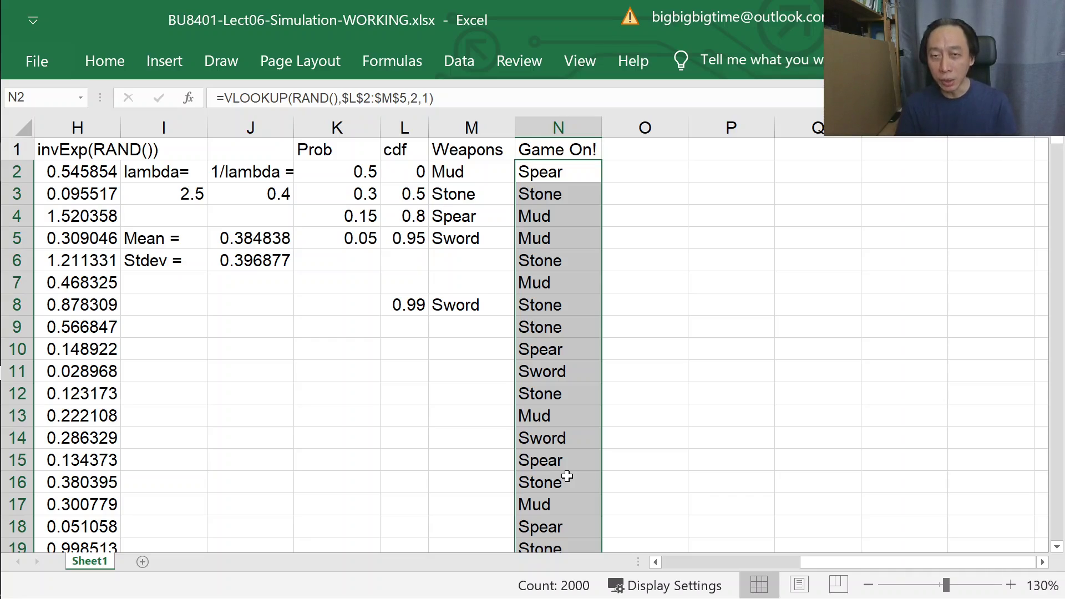
# - Copy the Weapons list (Weapons, Mud, Stone, Spear, Sword) from column M into column O
pyautogui.click(670, 161)
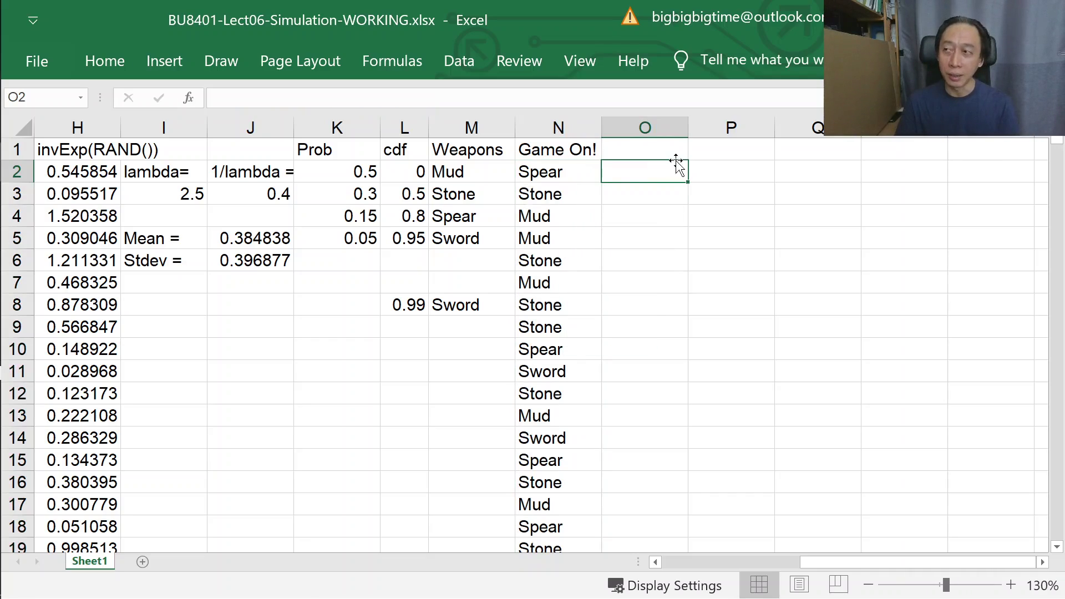
pyautogui.press('Up')
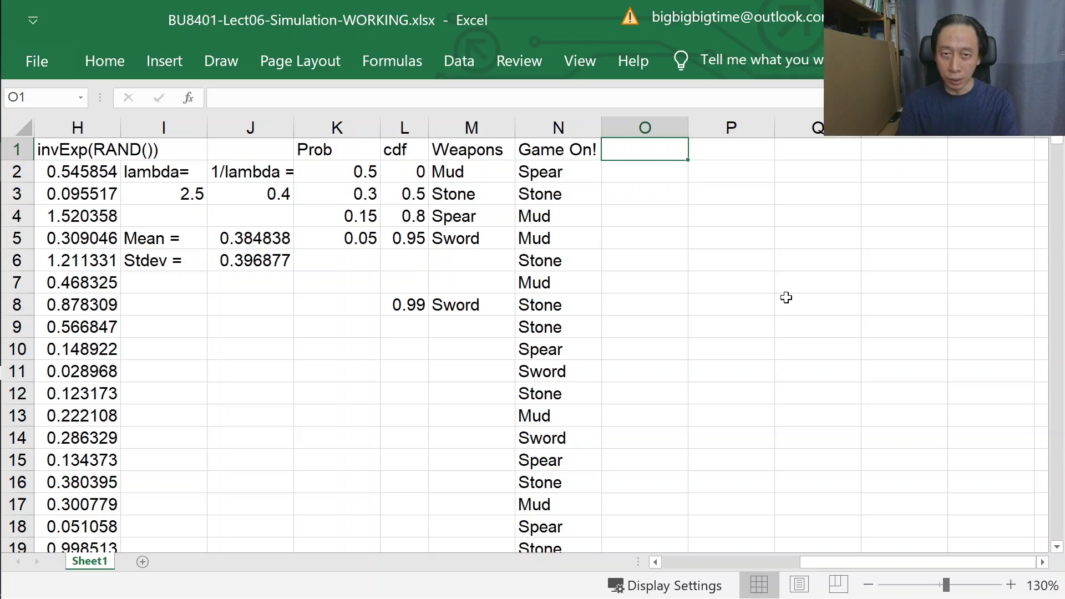
pyautogui.press('Left')
pyautogui.press('Left')
pyautogui.hotkey('shift', 'Down')
pyautogui.hotkey('shift', 'Down')
pyautogui.hotkey('shift', 'Down')
pyautogui.hotkey('shift', 'Down')
pyautogui.hotkey('ctrl', 'q')
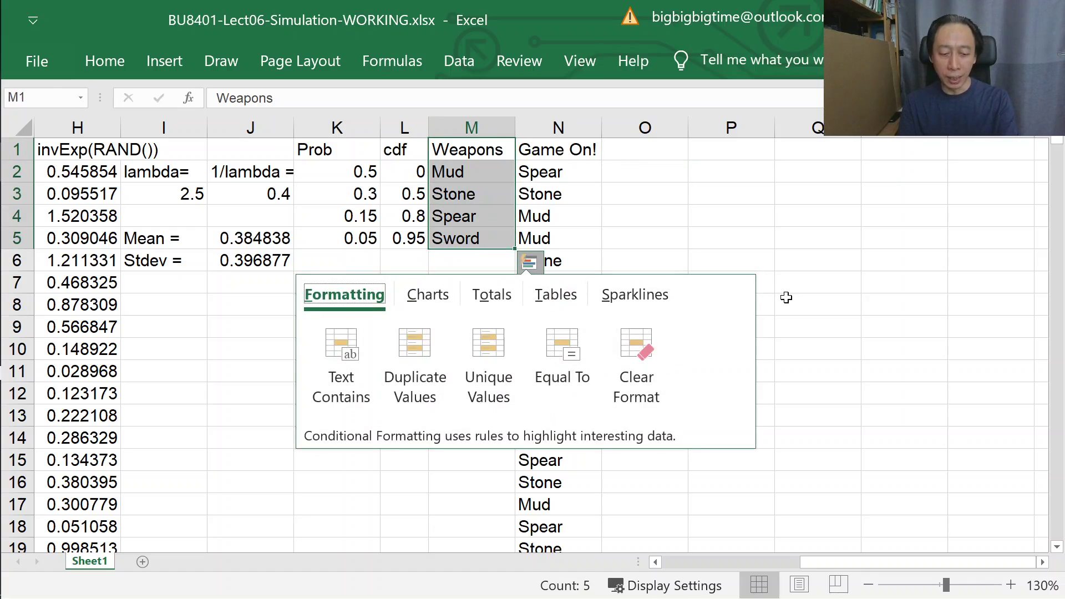
pyautogui.press('Escape')
pyautogui.hotkey('ctrl', 'c')
pyautogui.press('Right')
pyautogui.press('Right')
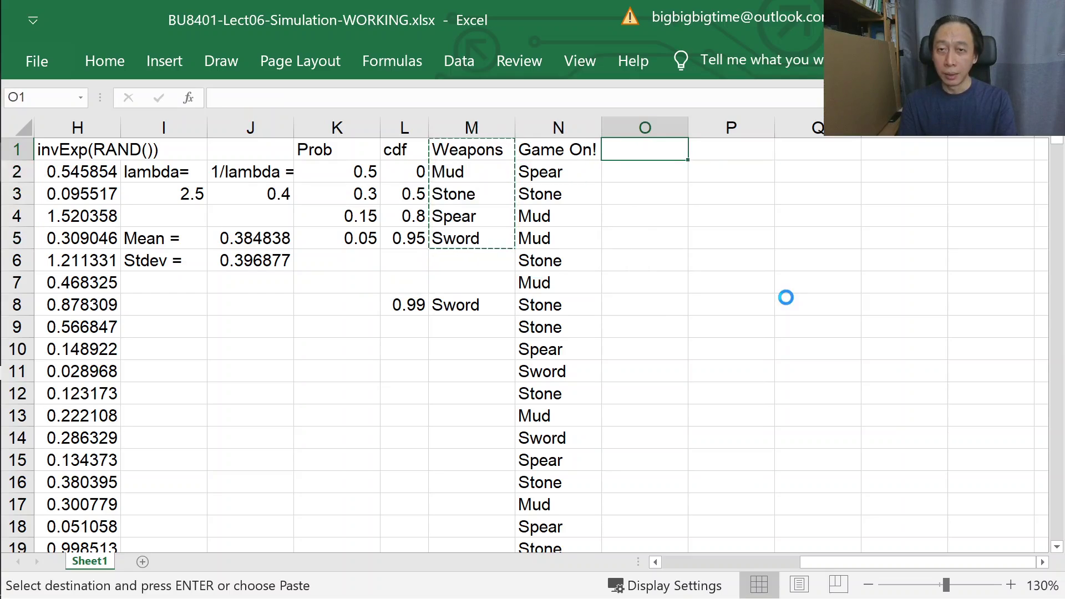
pyautogui.hotkey('ctrl', 'v')
pyautogui.press('Right')
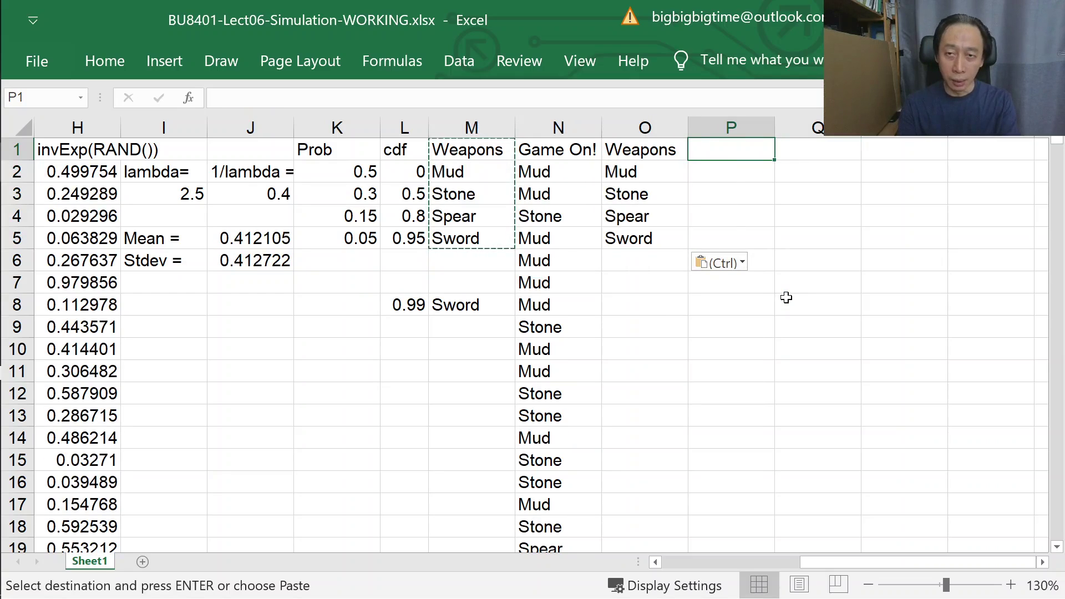
# - Head P1 'RelFreq' and enter =COUNTIF(N:N,O2)/2000 in P2, giving Mud 0.512
pyautogui.write('Re')
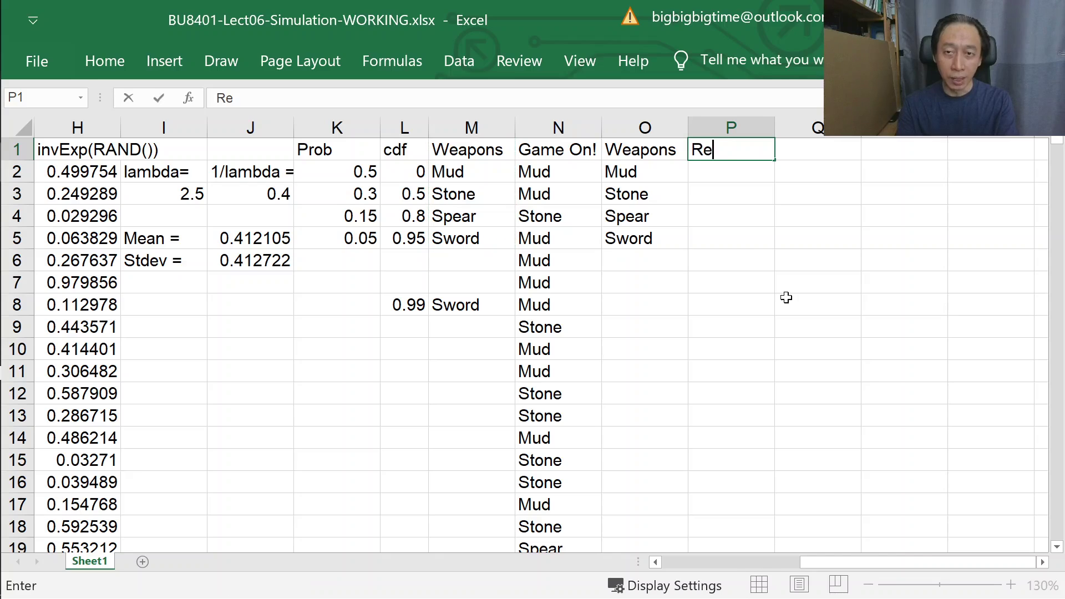
pyautogui.write('lFreq')
pyautogui.press('Return')
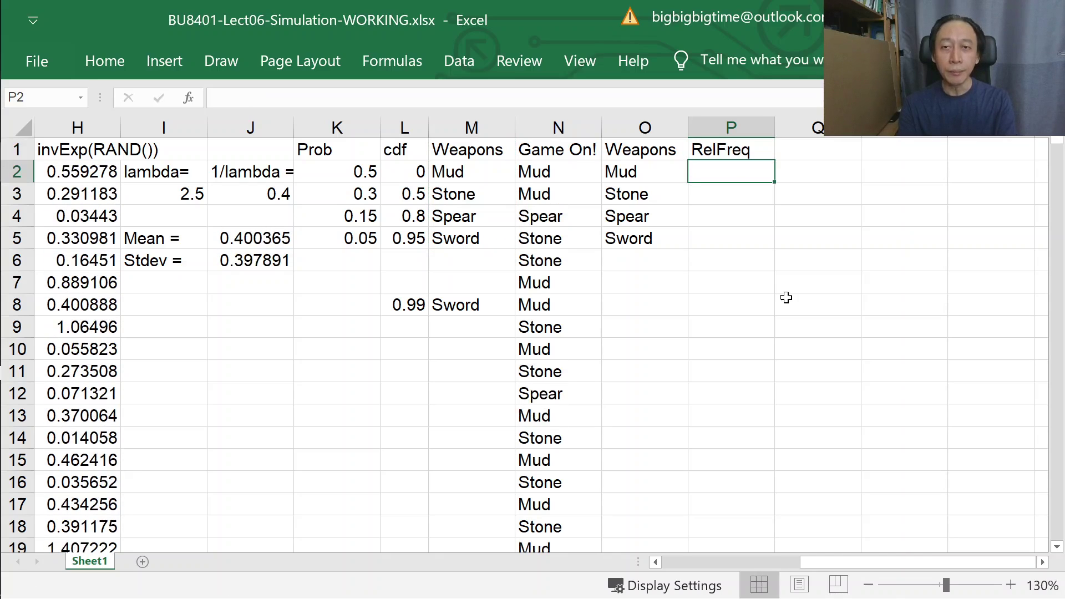
pyautogui.write('=count')
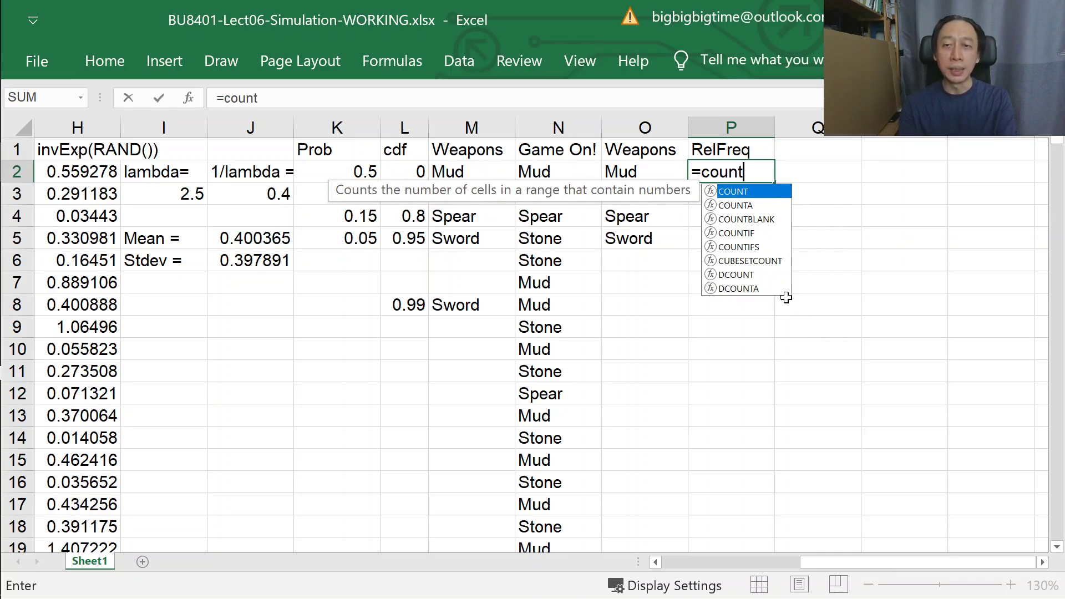
pyautogui.write('if ')
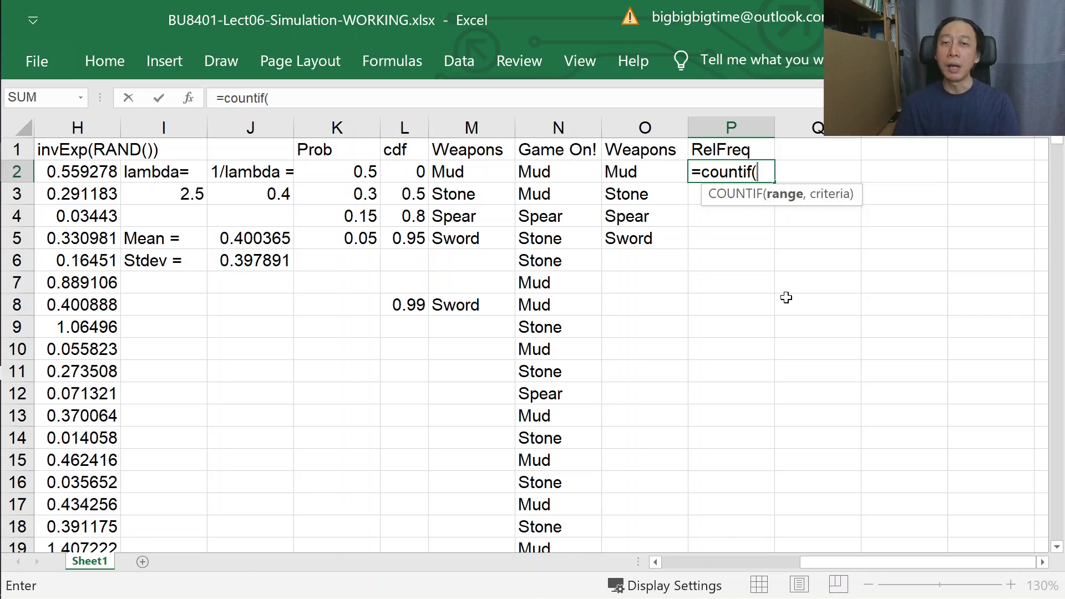
pyautogui.write('n:n')
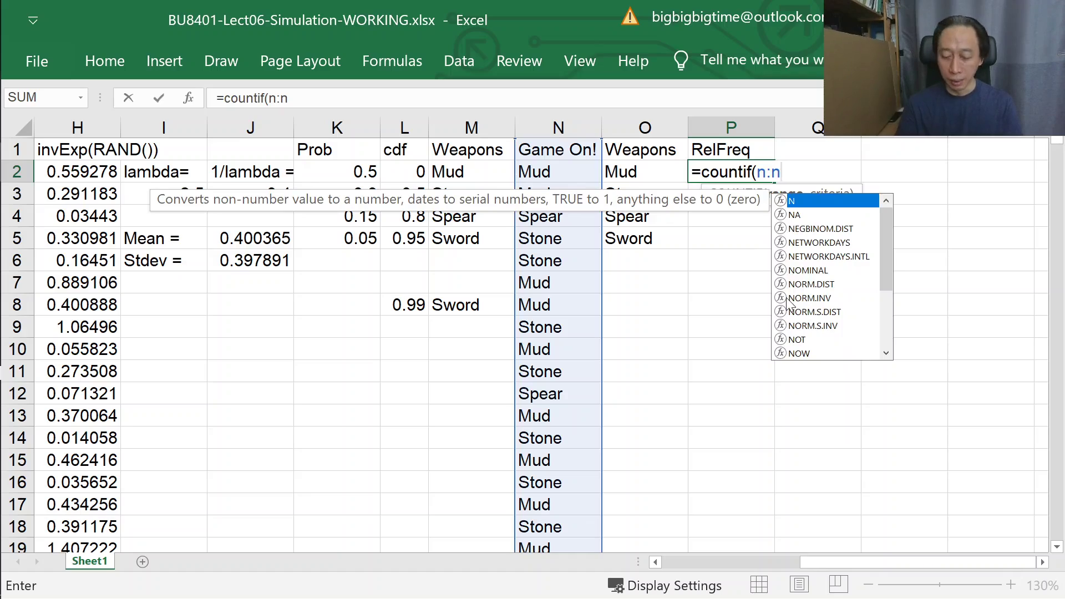
pyautogui.write(',o2')
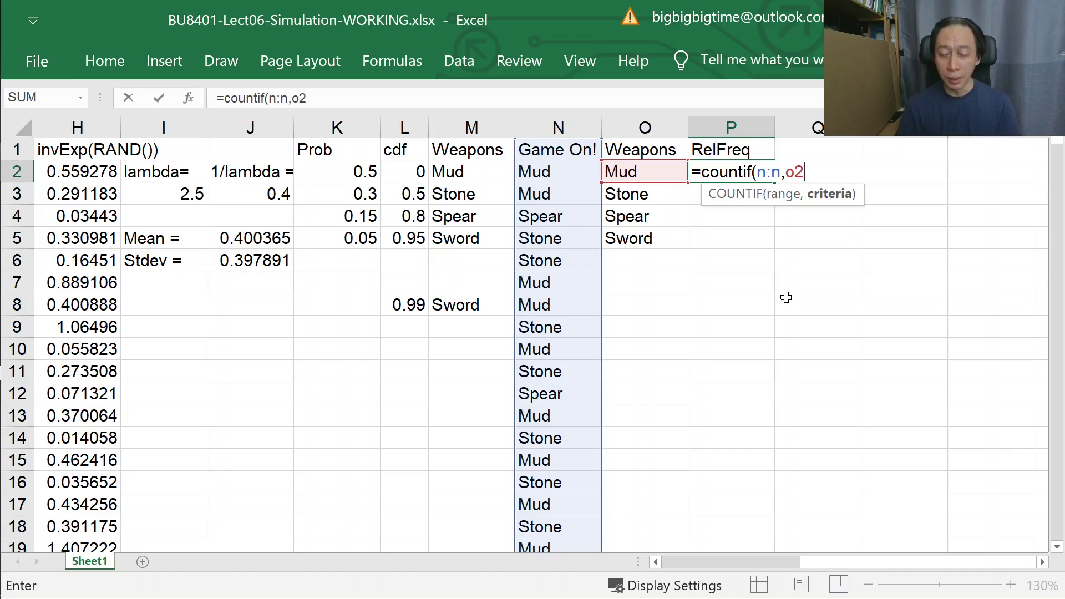
pyautogui.write(')/2000')
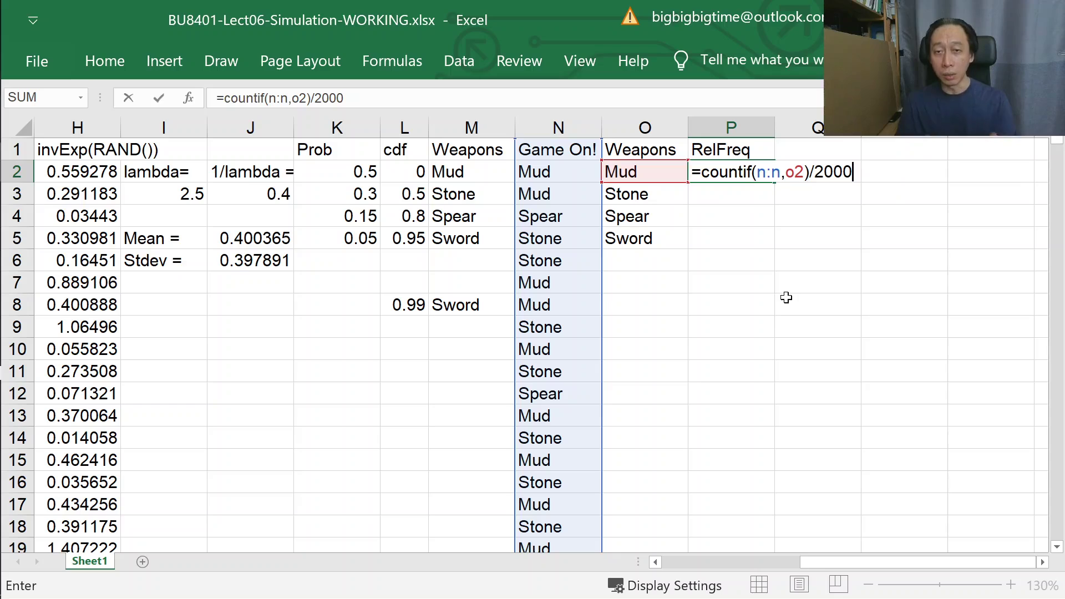
pyautogui.press('Return')
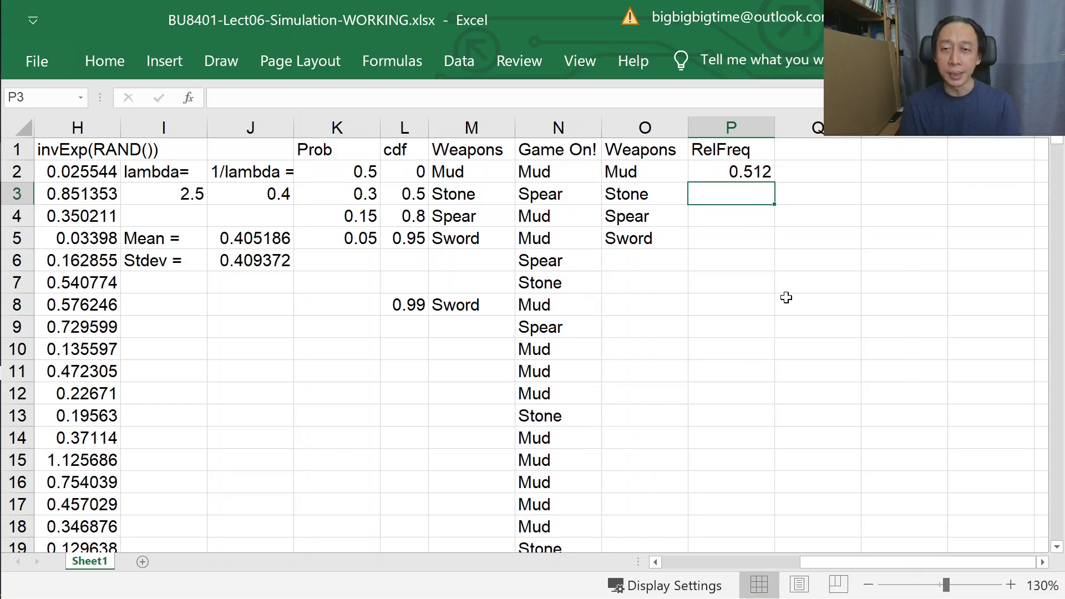
# - Fill the COUNTIF formula into P2:P5 and compare each weapon's frequency with its target probability
pyautogui.press('Up')
pyautogui.hotkey('ctrl', 'c')
pyautogui.hotkey('shift', 'Down')
pyautogui.hotkey('shift', 'Down')
pyautogui.hotkey('shift', 'Down')
pyautogui.hotkey('ctrl', 'v')
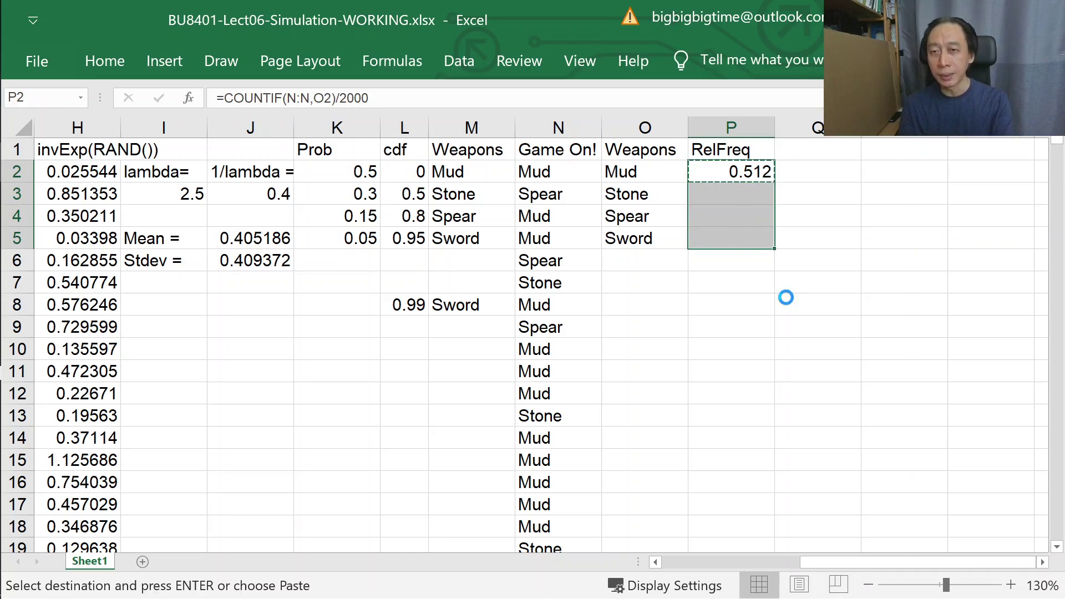
pyautogui.click(760, 172)
pyautogui.click(750, 199)
pyautogui.click(352, 197)
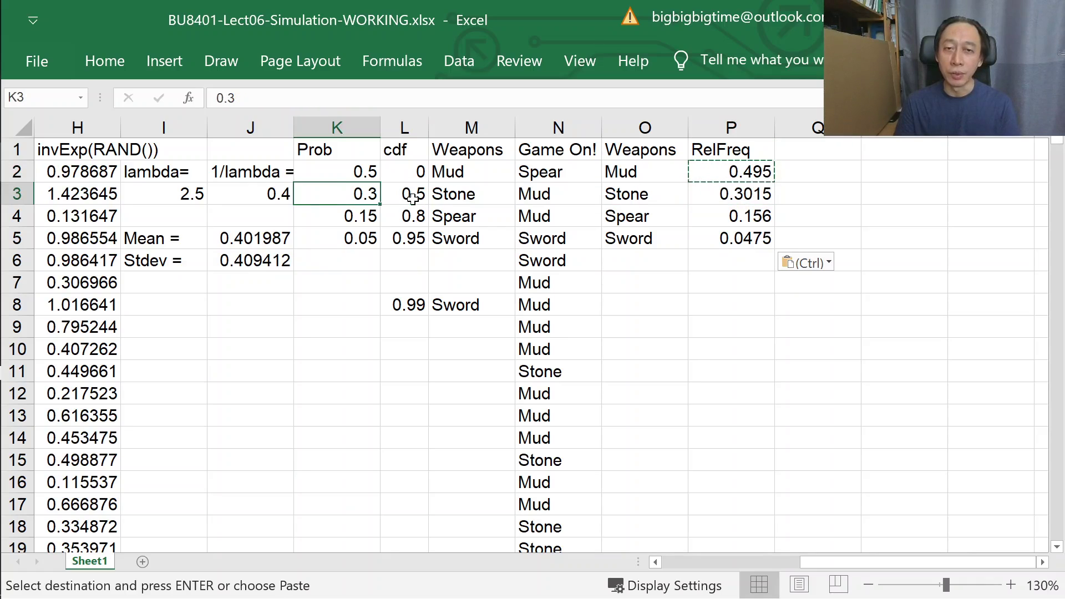
pyautogui.press('Right')
pyautogui.click(352, 213)
pyautogui.click(721, 219)
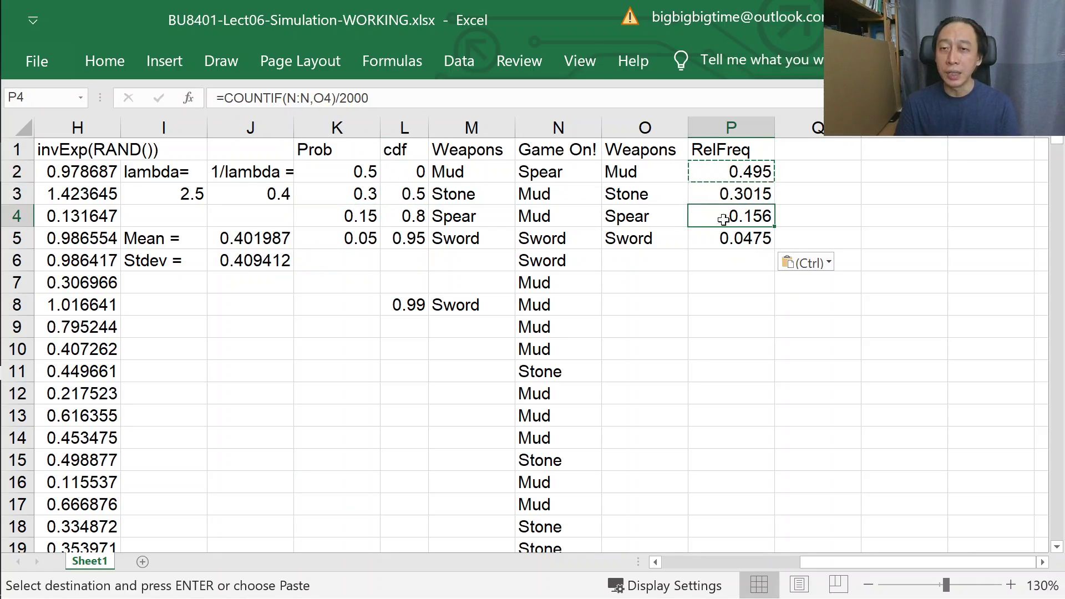
pyautogui.click(699, 238)
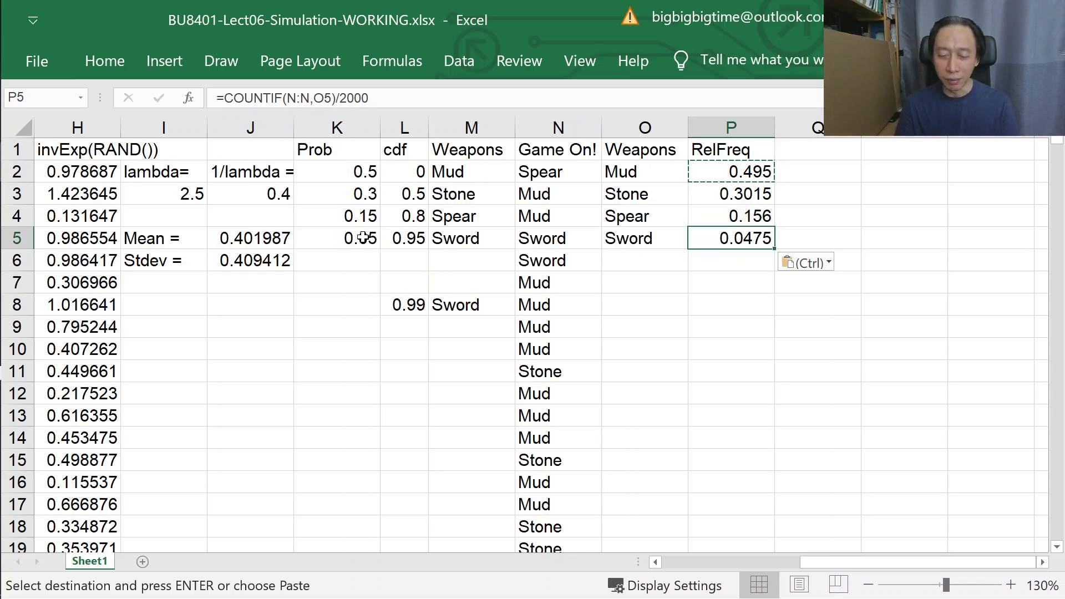
# - Recalculate the simulation three times with F9 to see new frequencies
pyautogui.press('F9')
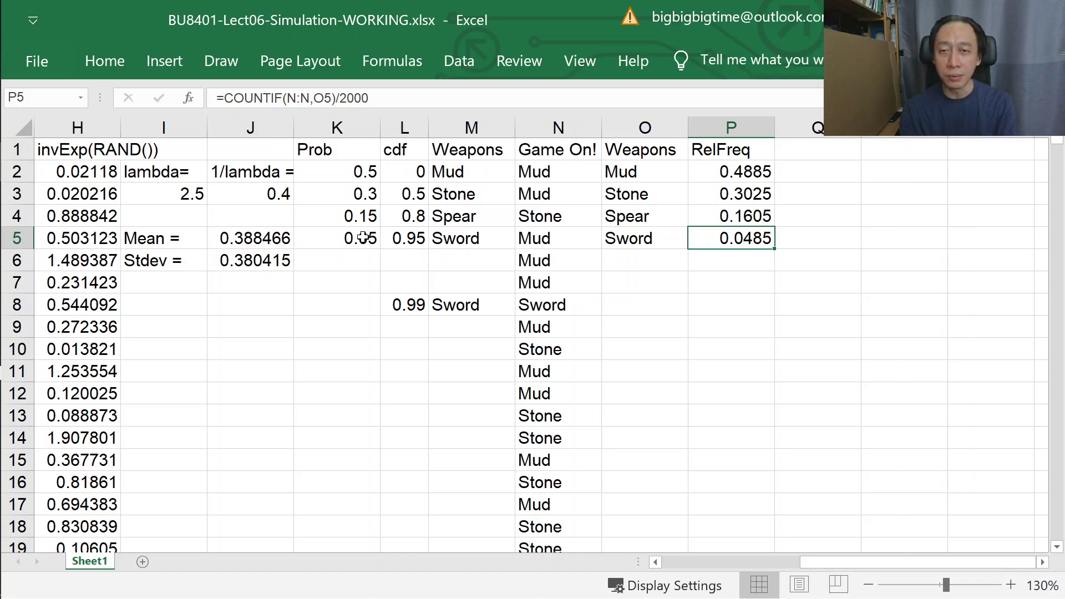
pyautogui.press('F9')
pyautogui.press('F9')
pyautogui.press('F9')
pyautogui.press('F9')
pyautogui.press('F9')
pyautogui.press('F9')
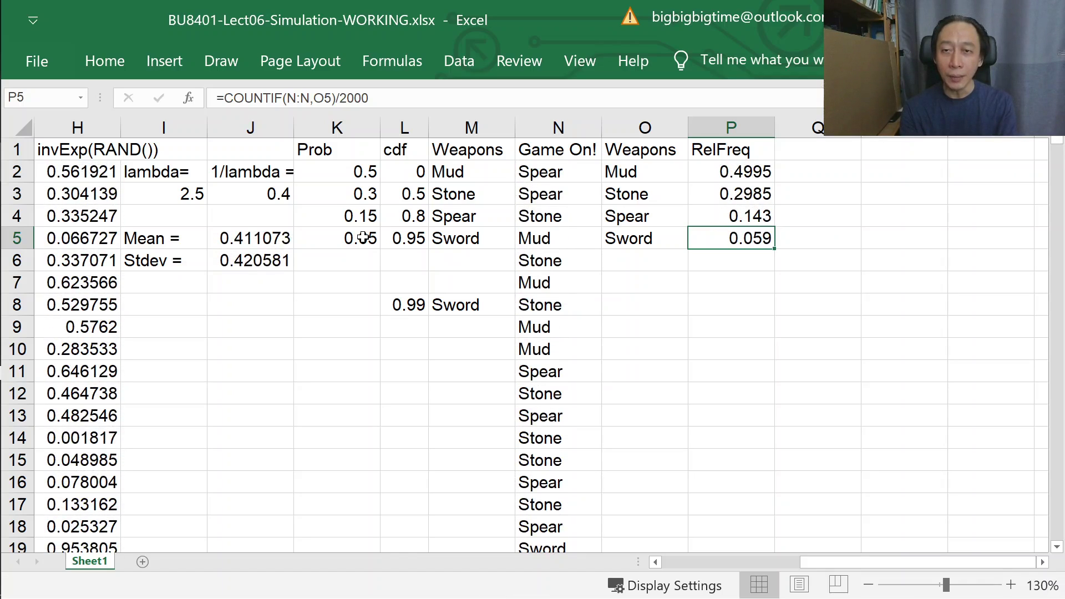
pyautogui.press('F9')
pyautogui.press('F9')
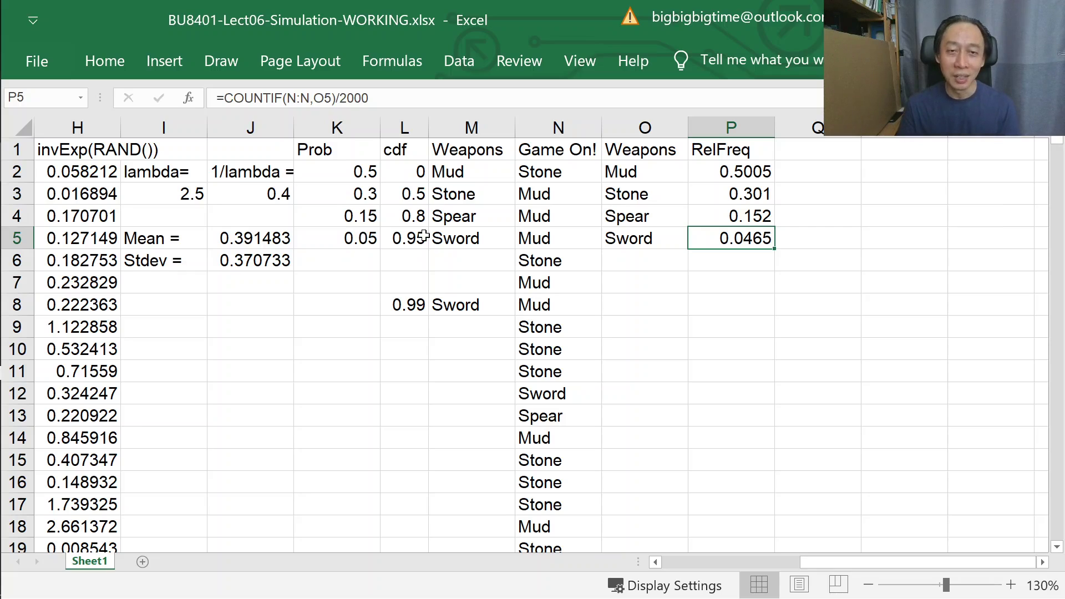
pyautogui.click(361, 240)
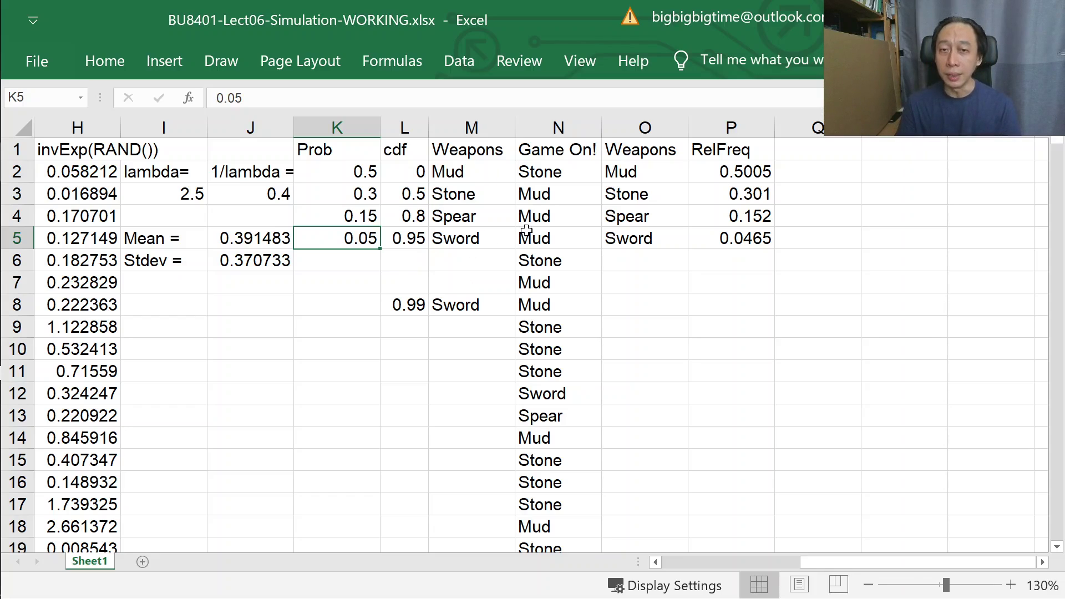
# - Review the column N draws and Sword's frequency, then show the PDF's END slide
pyautogui.click(553, 394)
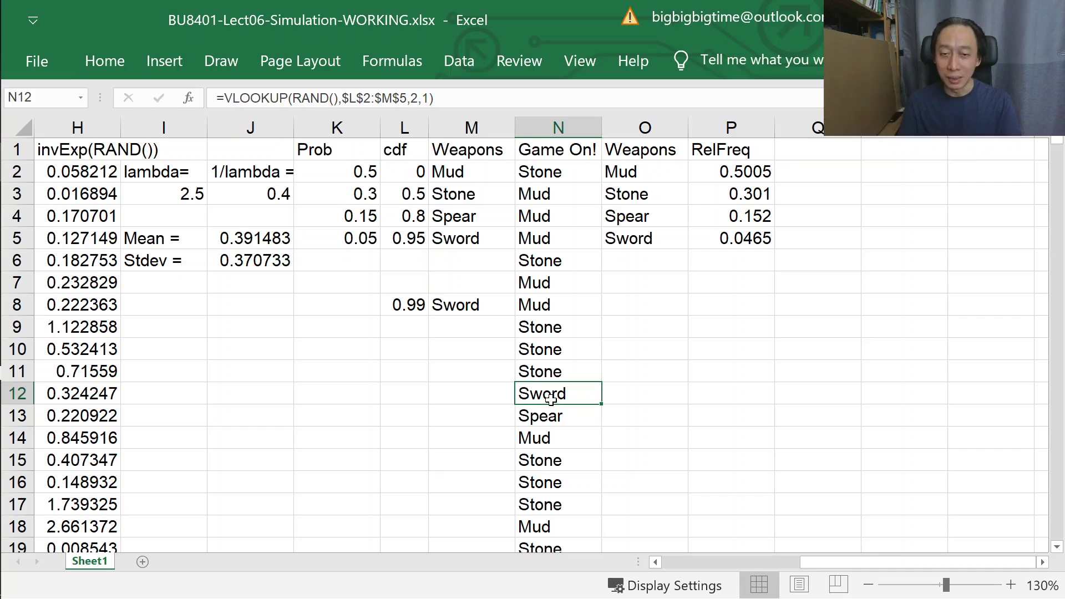
pyautogui.scroll(-3, 553, 421)
pyautogui.scroll(-4, 557, 435)
pyautogui.click(566, 422)
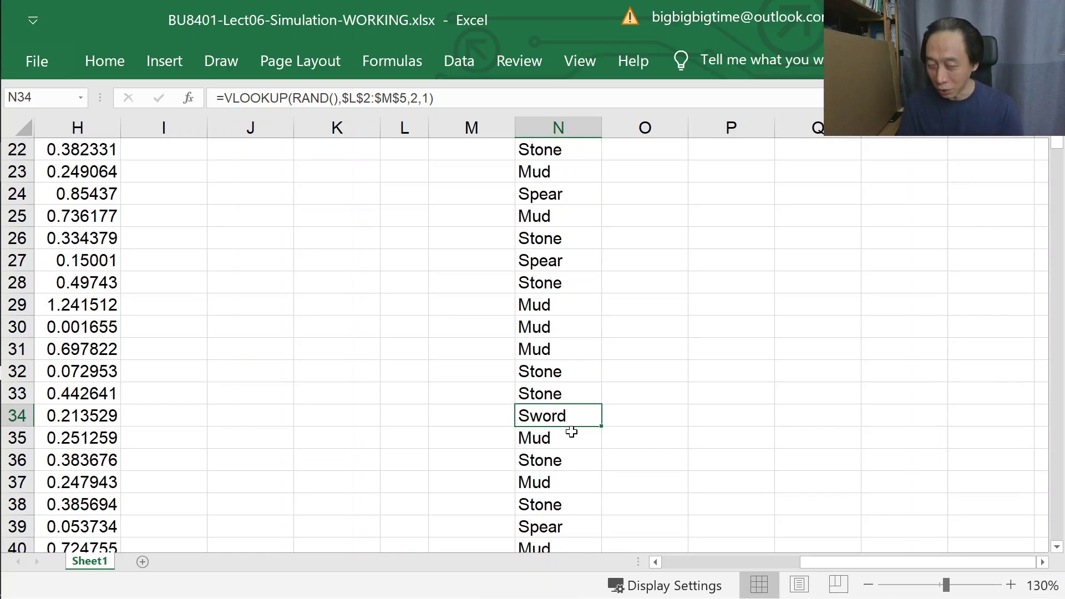
pyautogui.scroll(7, 572, 432)
pyautogui.click(644, 241)
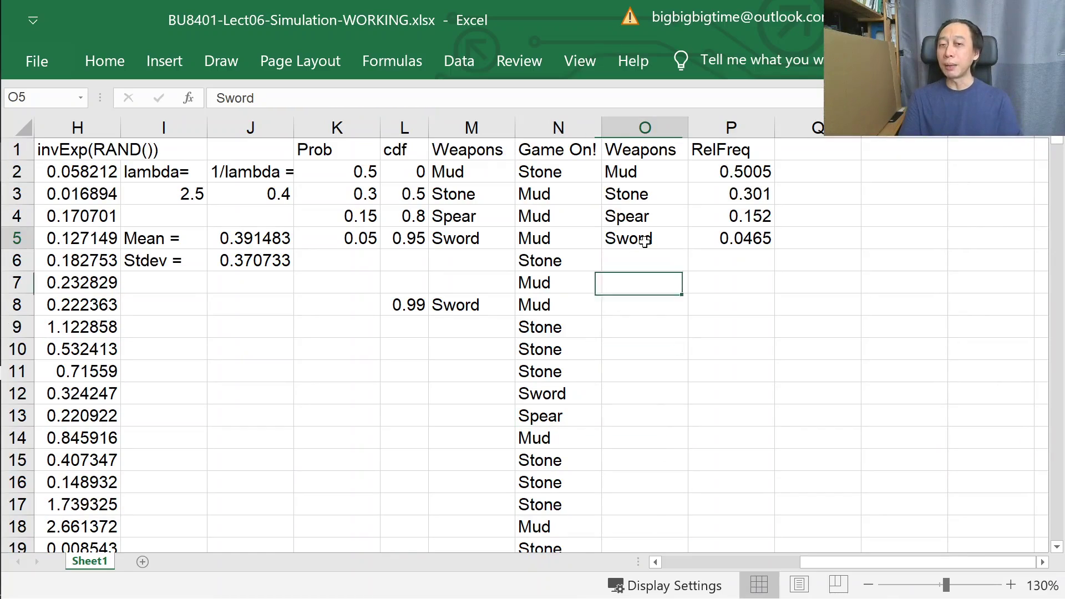
pyautogui.click(730, 238)
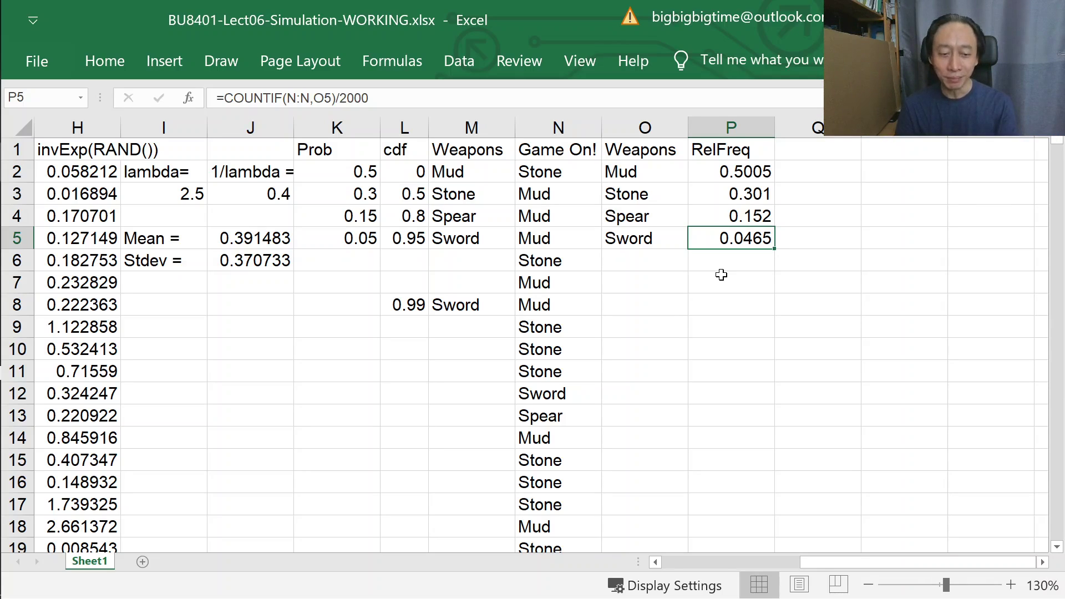
pyautogui.hotkey('alt', 'Tab')
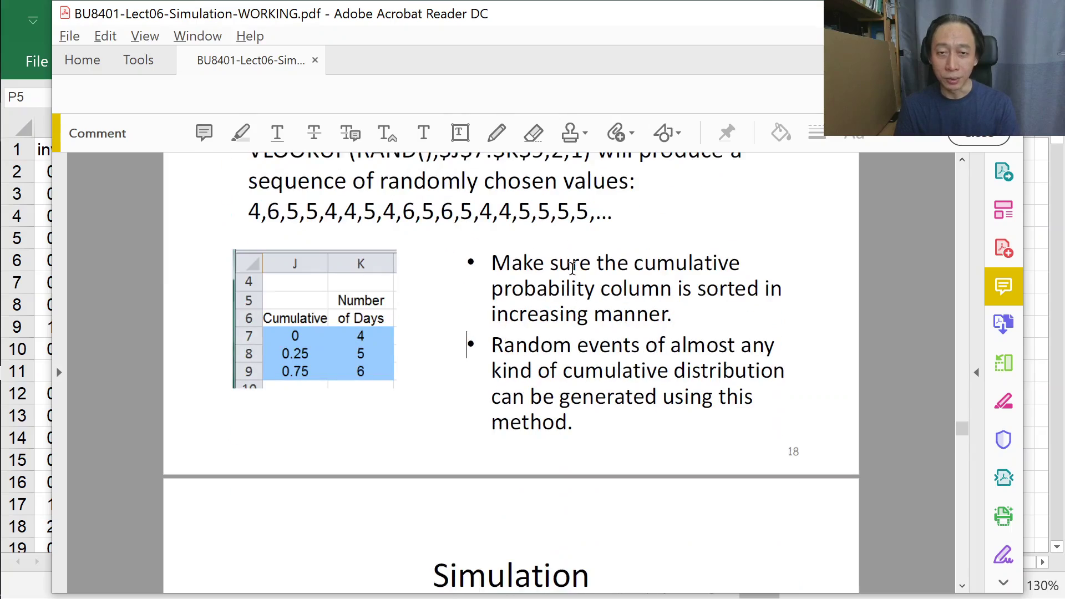
pyautogui.scroll(-5, 573, 268)
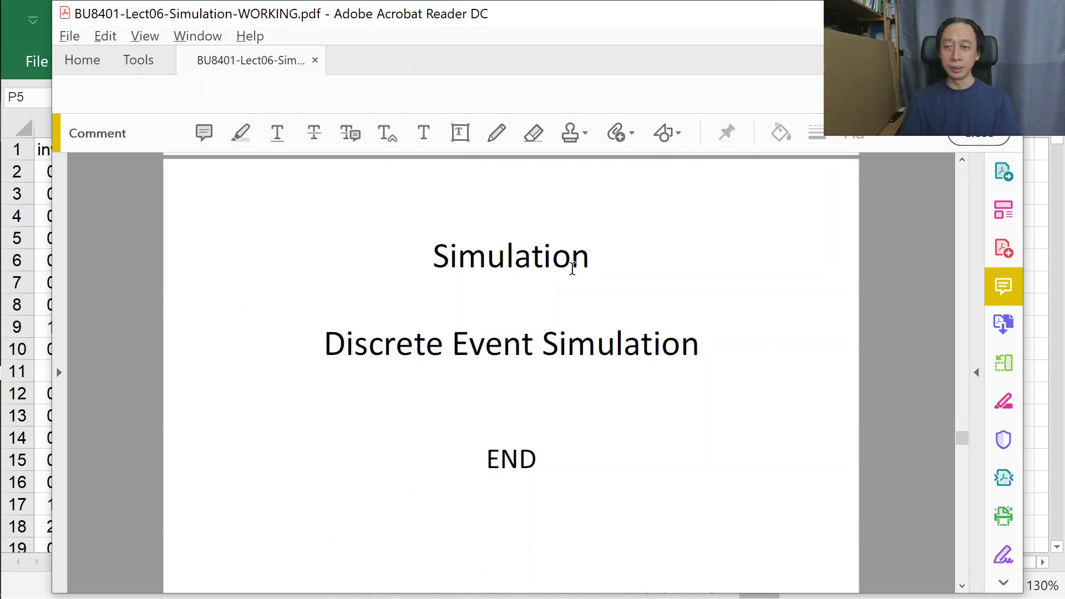